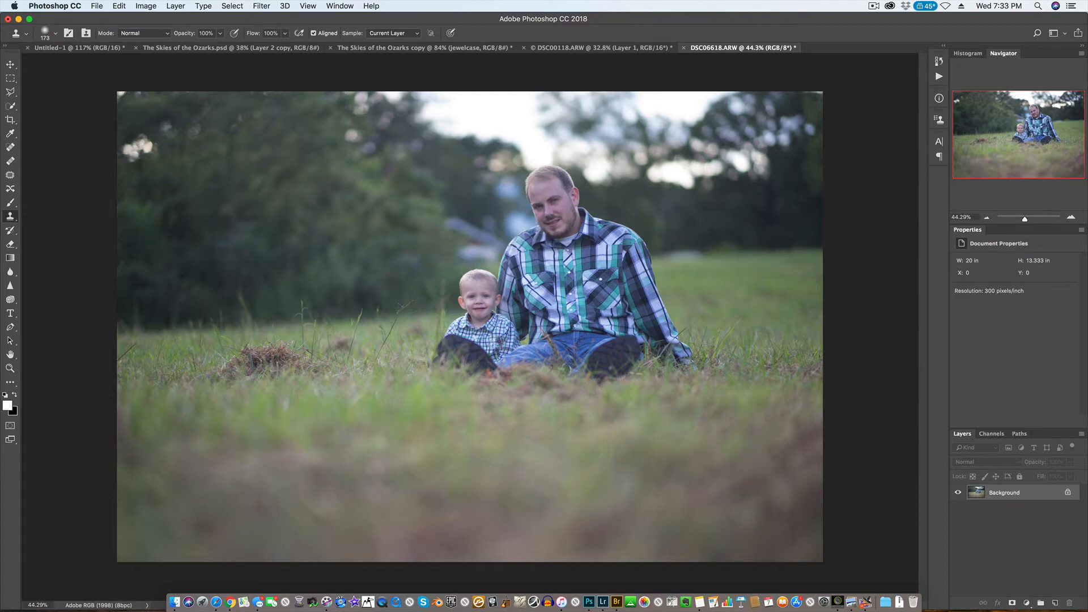
- Examine the whole photo from thumbnail size back up to normal size for distracting elements
{"action": "scroll", "coordinate": [479, 318], "scroll_direction": "down", "scroll_amount": 6}
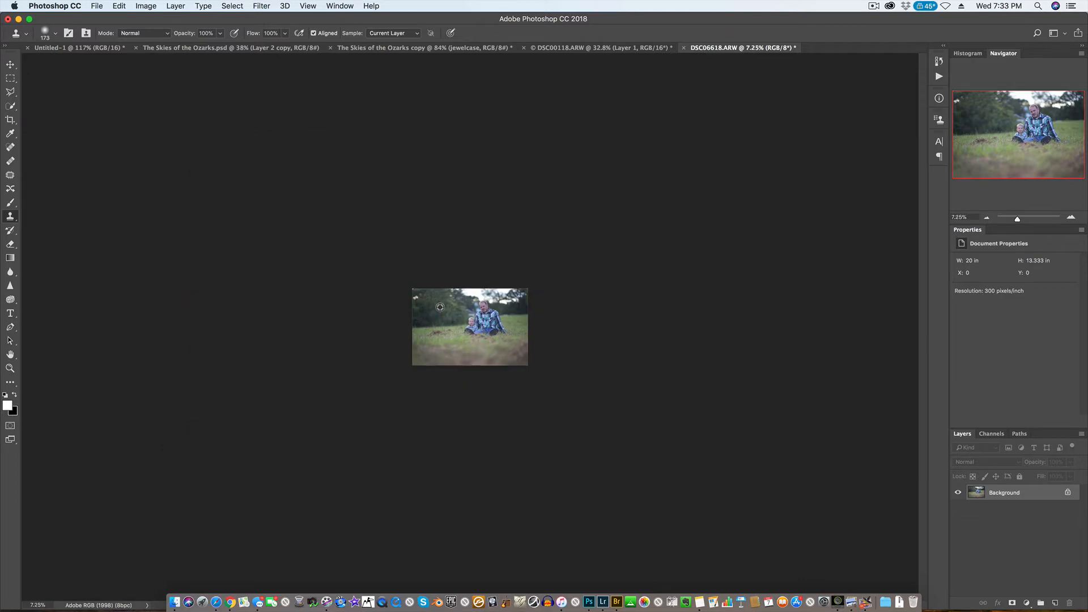
{"action": "scroll", "coordinate": [562, 342], "scroll_direction": "down", "scroll_amount": 4}
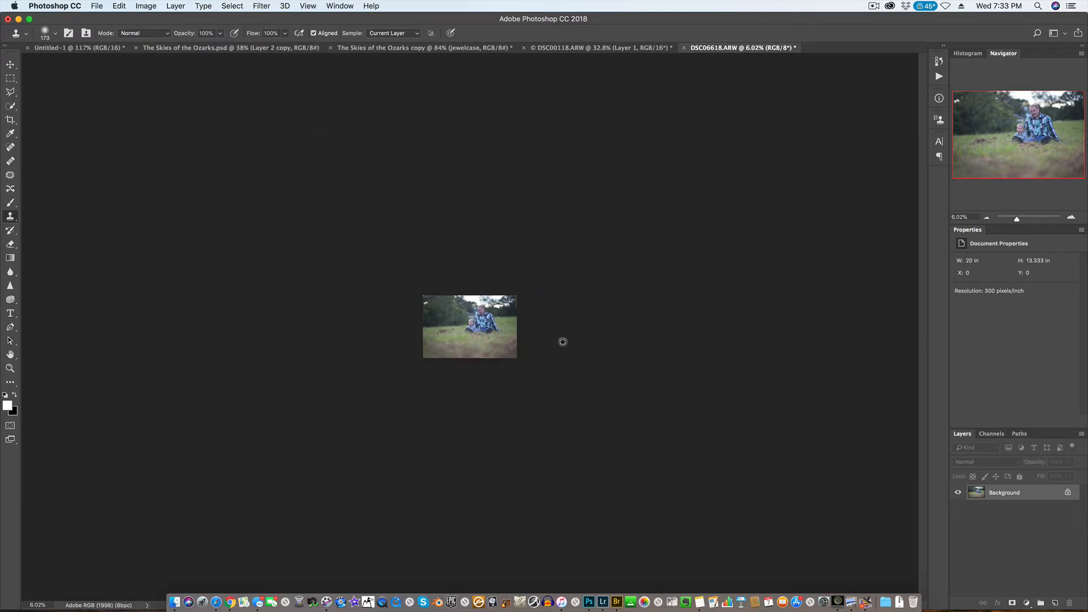
{"action": "scroll", "coordinate": [560, 343], "scroll_direction": "down", "scroll_amount": 2}
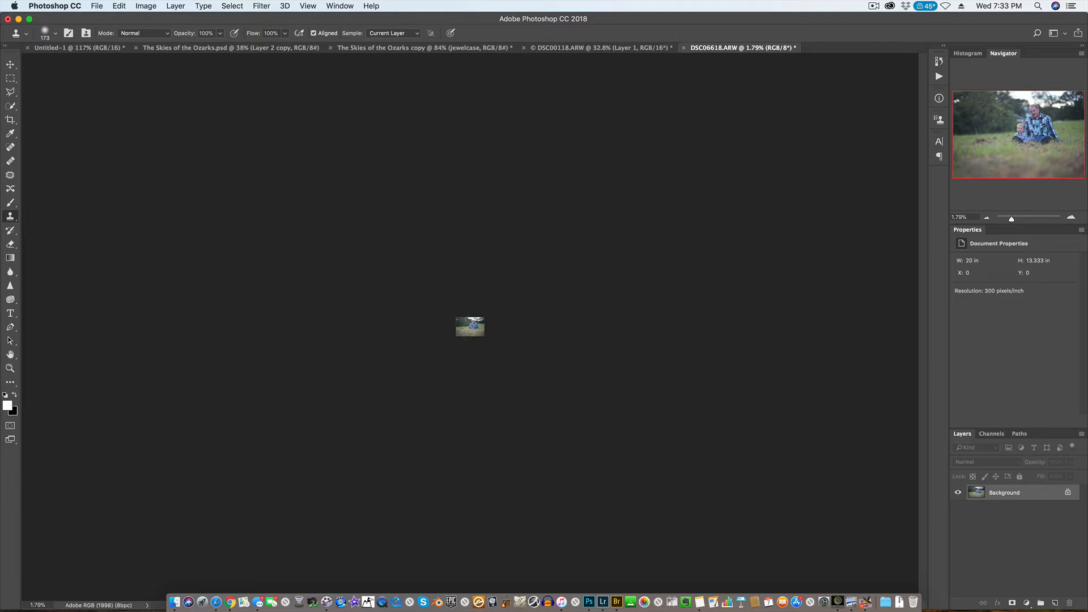
{"action": "scroll", "coordinate": [471, 357], "scroll_direction": "up", "scroll_amount": 8}
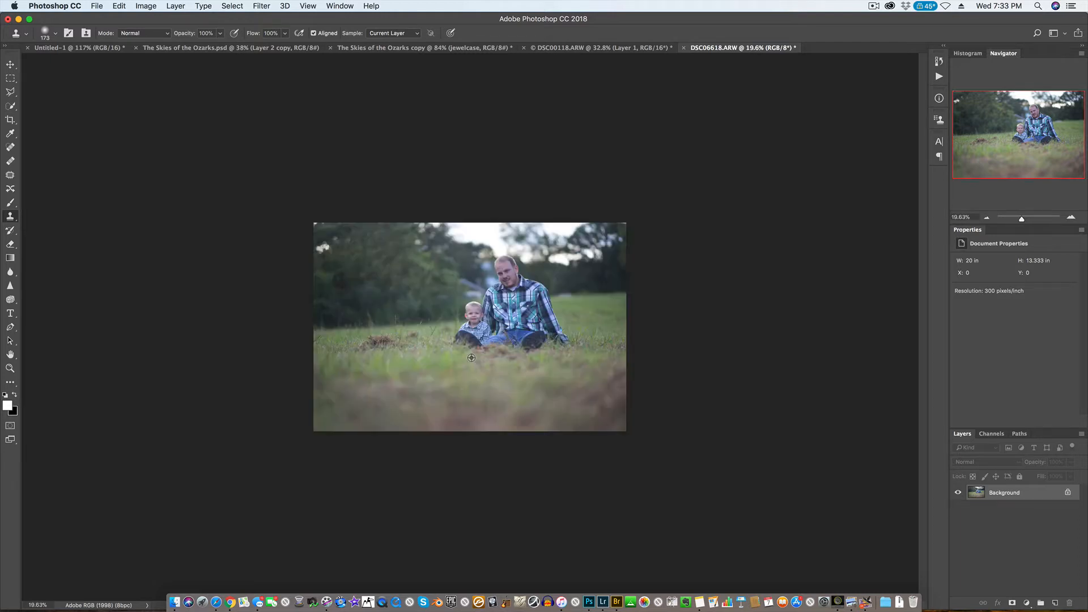
{"action": "scroll", "coordinate": [471, 357], "scroll_direction": "up", "scroll_amount": 3}
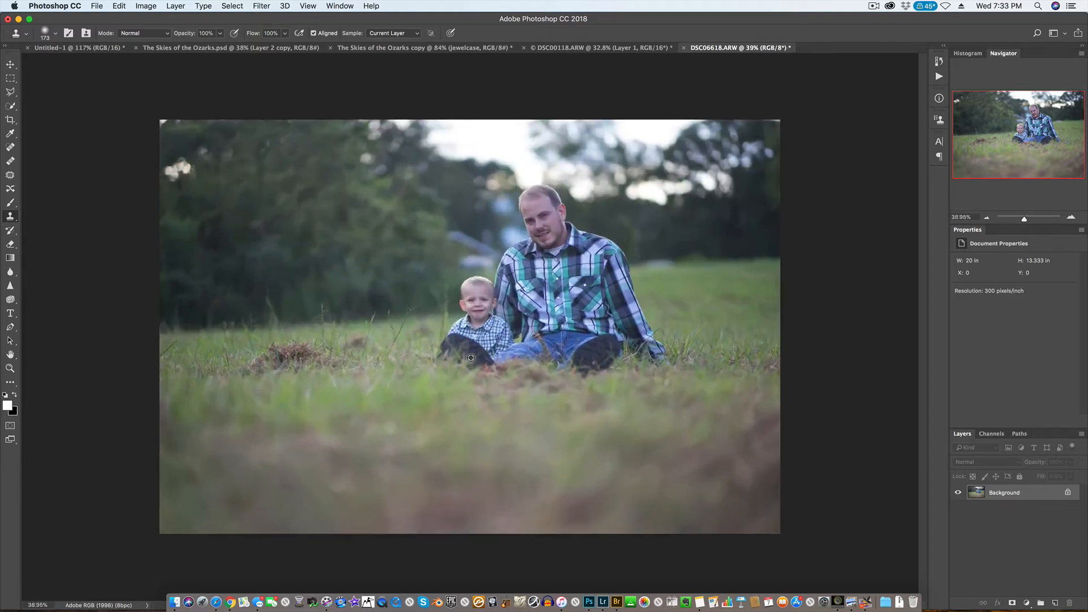
{"action": "scroll", "coordinate": [470, 358], "scroll_direction": "up", "scroll_amount": 2}
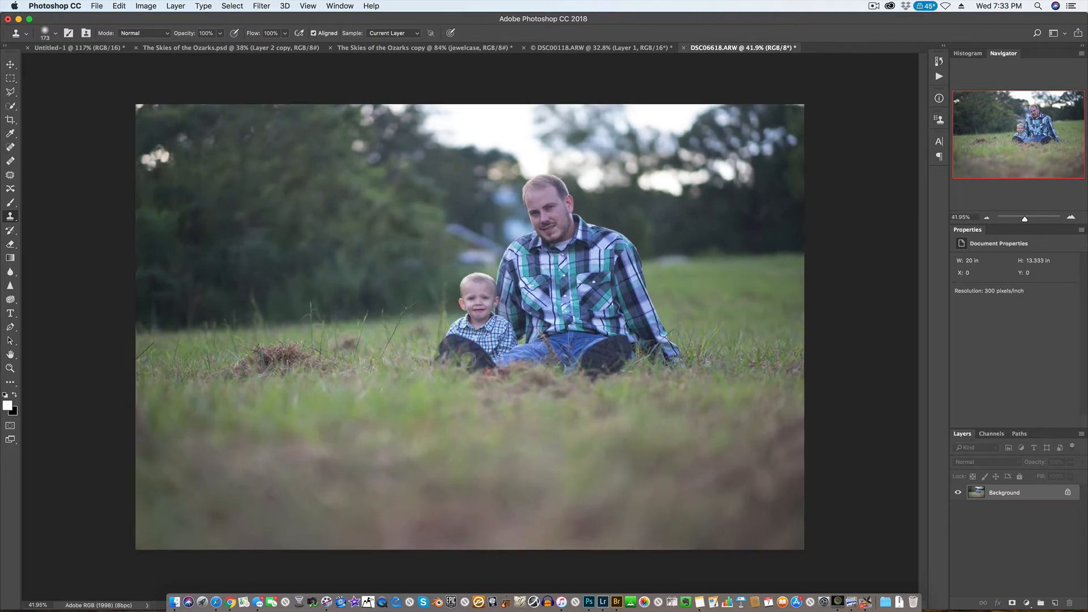
{"action": "scroll", "coordinate": [466, 340], "scroll_direction": "up", "scroll_amount": 3}
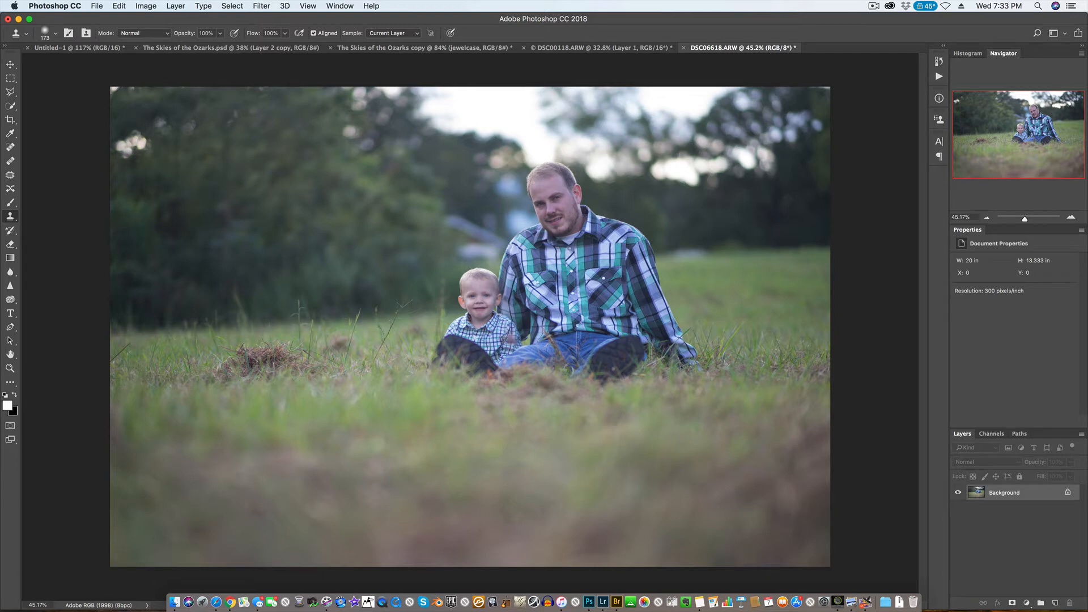
- Duplicate the background layer and circle the bright background spots on either side of the man with a white 32 px brush
{"action": "key", "text": "super+j"}
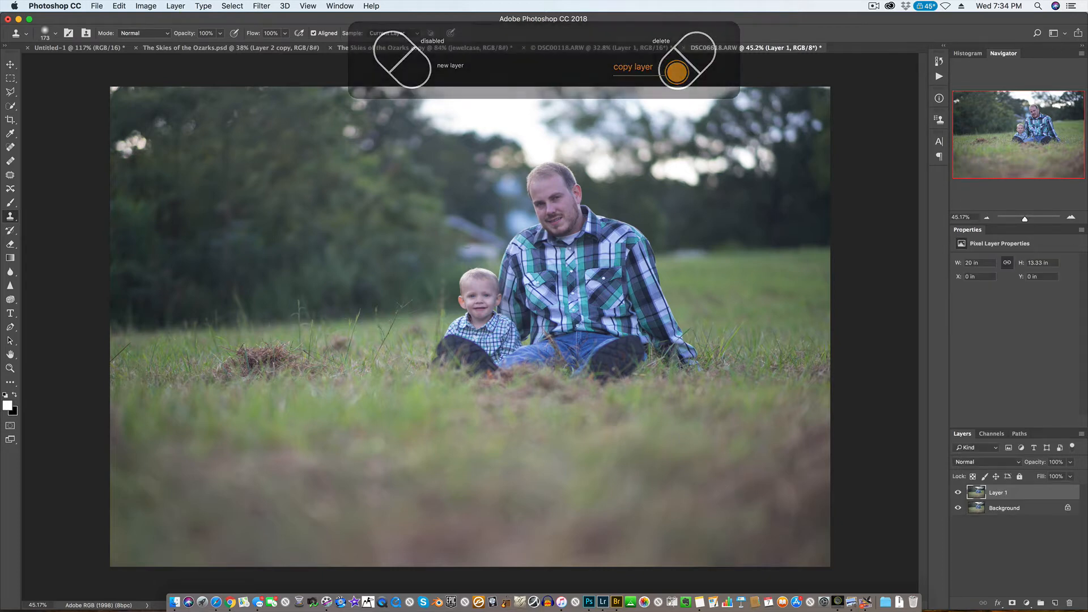
{"action": "key", "text": "b"}
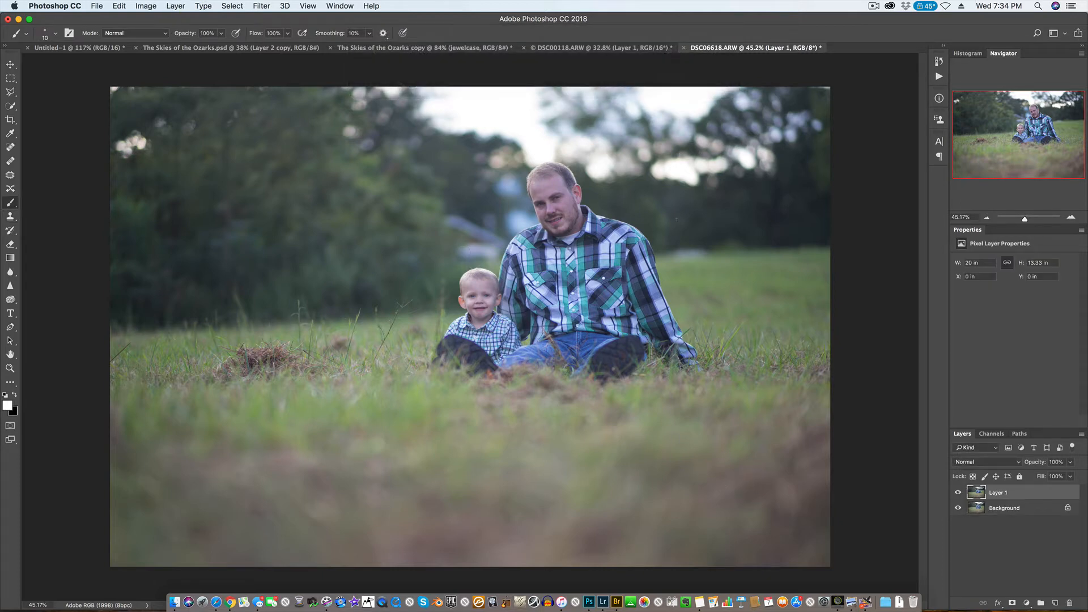
{"action": "left_click_drag", "start_coordinate": [480, 253], "coordinate": [482, 252]}
{"action": "mouse_move", "coordinate": [447, 208]}
{"action": "left_mouse_down"}
{"action": "mouse_move", "coordinate": [490, 221]}
{"action": "mouse_move", "coordinate": [513, 244]}
{"action": "mouse_move", "coordinate": [498, 264]}
{"action": "mouse_move", "coordinate": [451, 266]}
{"action": "mouse_move", "coordinate": [437, 221]}
{"action": "mouse_move", "coordinate": [449, 208]}
{"action": "left_mouse_up"}
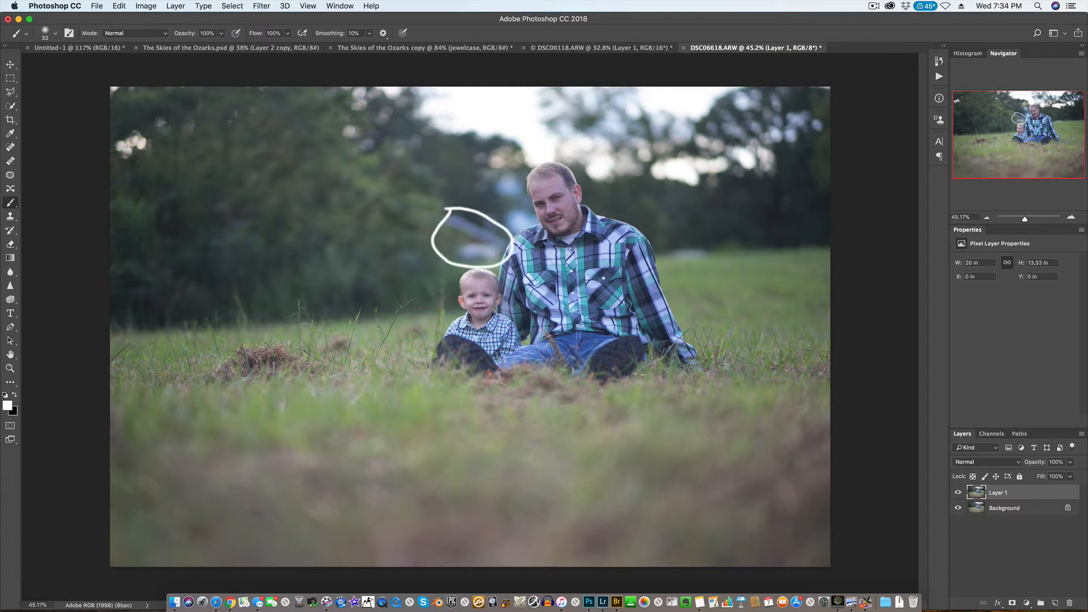
{"action": "mouse_move", "coordinate": [491, 169]}
{"action": "left_mouse_down"}
{"action": "mouse_move", "coordinate": [517, 179]}
{"action": "mouse_move", "coordinate": [535, 224]}
{"action": "mouse_move", "coordinate": [520, 231]}
{"action": "mouse_move", "coordinate": [491, 219]}
{"action": "mouse_move", "coordinate": [491, 169]}
{"action": "left_mouse_up"}
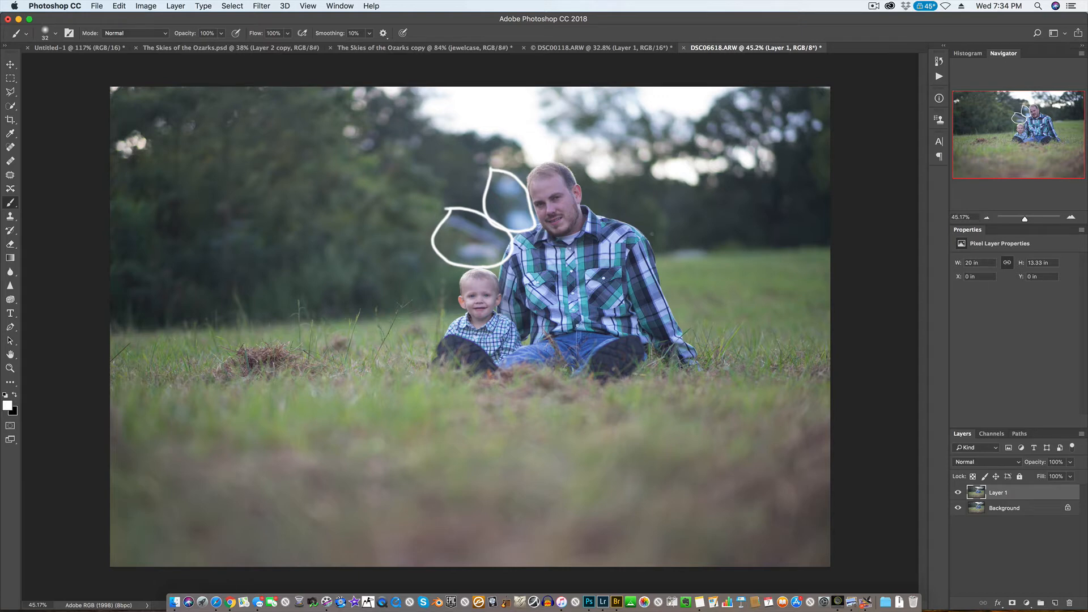
{"action": "mouse_move", "coordinate": [703, 243]}
{"action": "left_mouse_down"}
{"action": "mouse_move", "coordinate": [663, 264]}
{"action": "mouse_move", "coordinate": [703, 265]}
{"action": "mouse_move", "coordinate": [723, 252]}
{"action": "mouse_move", "coordinate": [699, 242]}
{"action": "left_mouse_up"}
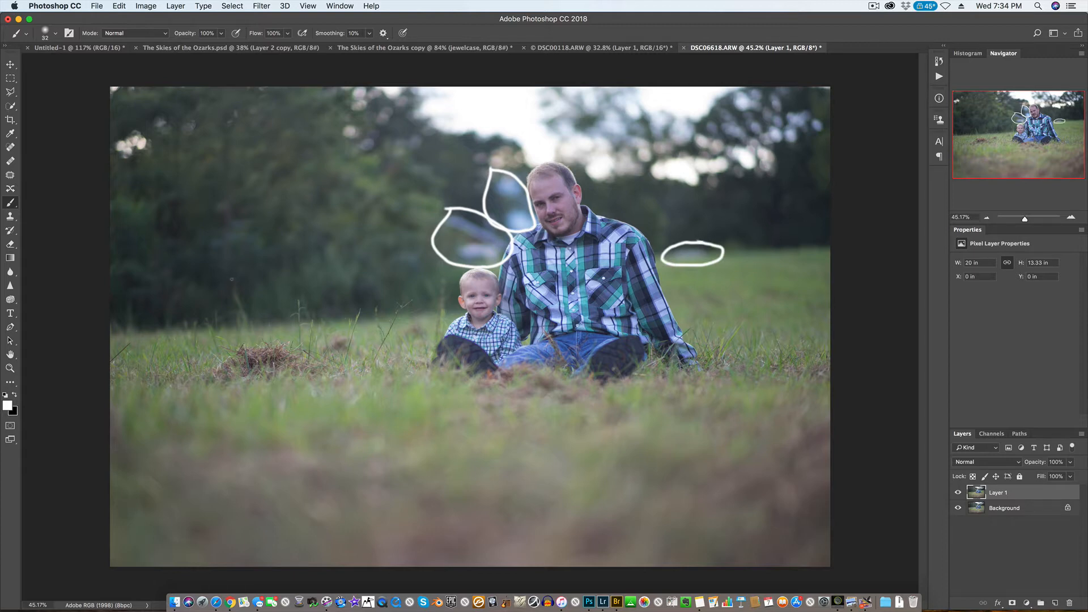
- Circle the dead grass pile in white and trace the horizon line on both sides of the subjects
{"action": "mouse_move", "coordinate": [316, 336]}
{"action": "left_mouse_down"}
{"action": "mouse_move", "coordinate": [216, 344]}
{"action": "mouse_move", "coordinate": [199, 363]}
{"action": "mouse_move", "coordinate": [210, 387]}
{"action": "mouse_move", "coordinate": [300, 396]}
{"action": "mouse_move", "coordinate": [350, 380]}
{"action": "mouse_move", "coordinate": [353, 338]}
{"action": "mouse_move", "coordinate": [322, 325]}
{"action": "mouse_move", "coordinate": [290, 330]}
{"action": "left_mouse_up"}
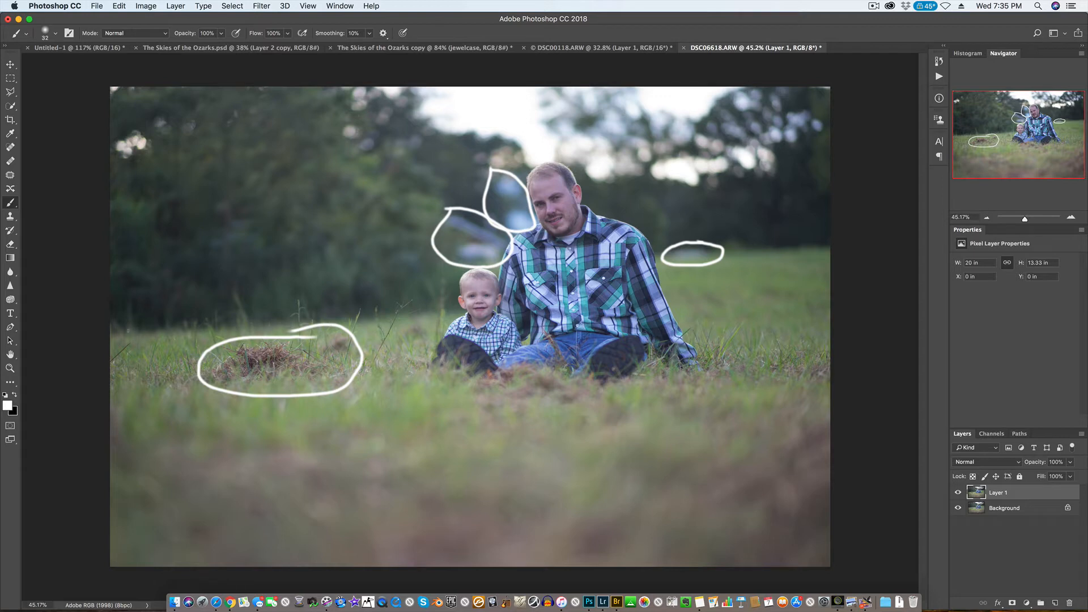
{"action": "left_click_drag", "start_coordinate": [110, 332], "coordinate": [464, 306]}
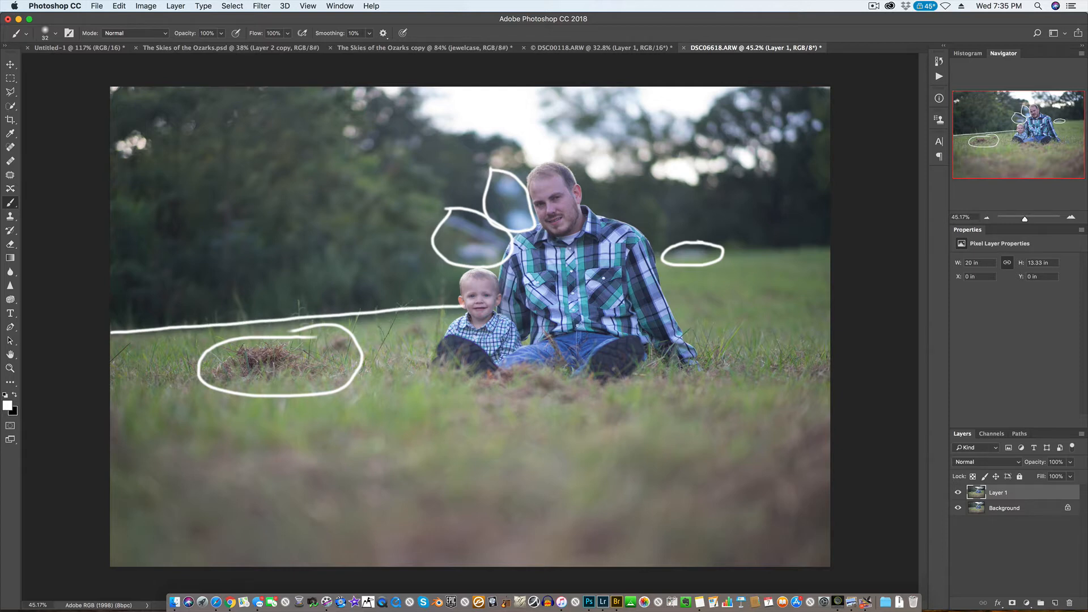
{"action": "left_click_drag", "start_coordinate": [655, 257], "coordinate": [830, 245]}
{"action": "key", "text": "super+z"}
{"action": "mouse_move", "coordinate": [568, 242]}
{"action": "left_mouse_down"}
{"action": "mouse_move", "coordinate": [578, 264]}
{"action": "mouse_move", "coordinate": [571, 324]}
{"action": "left_mouse_up"}
{"action": "key", "text": "super+z"}
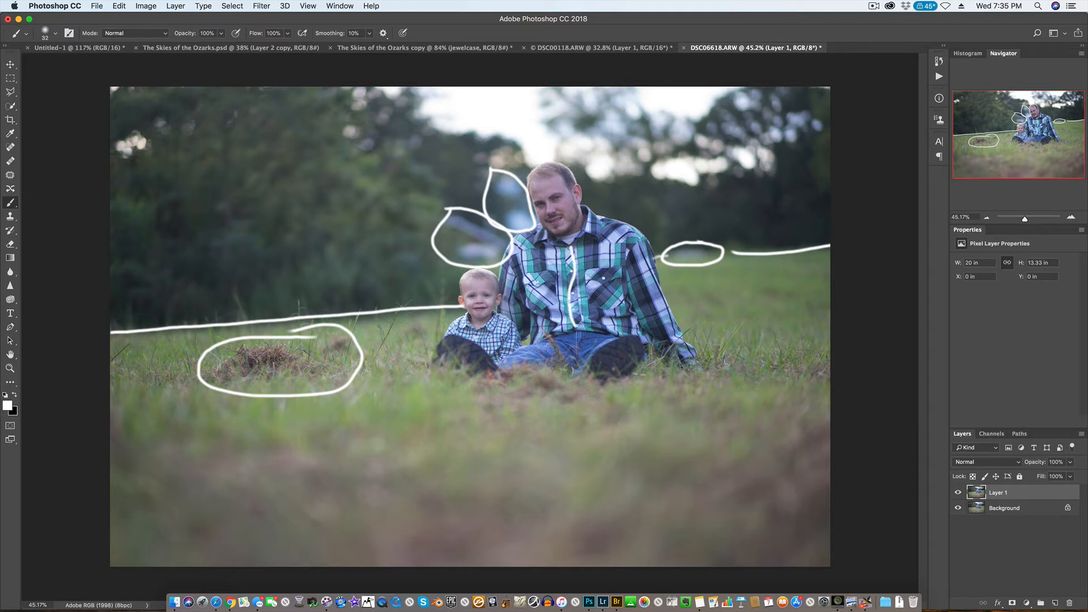
{"action": "key", "text": "super+z"}
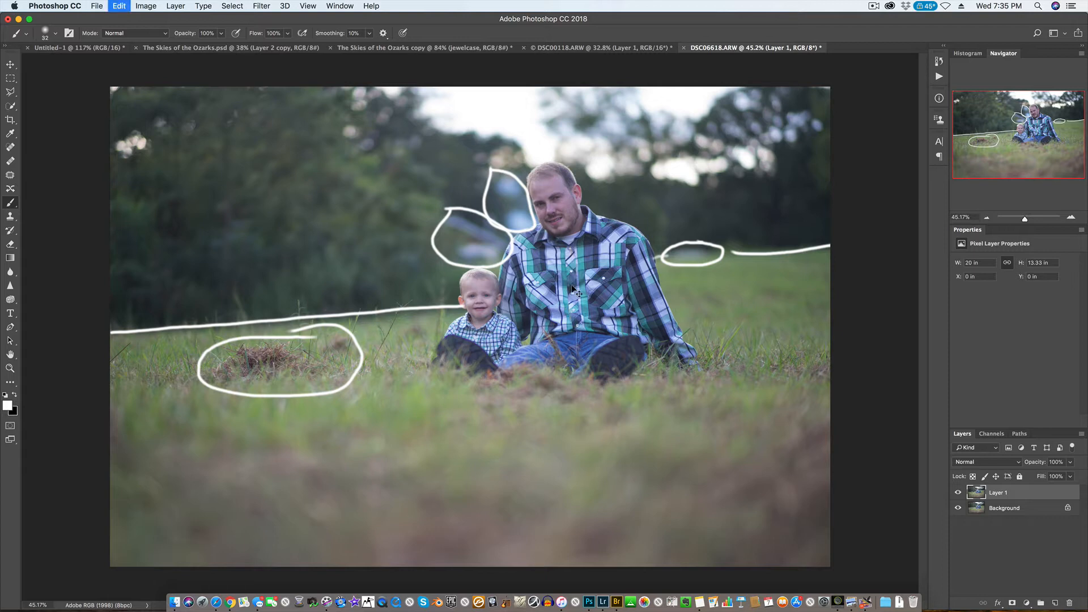
- Paint a white line down the front of the man's shirt and a wavy line across the foreground grass
{"action": "left_click_drag", "start_coordinate": [570, 245], "coordinate": [582, 338]}
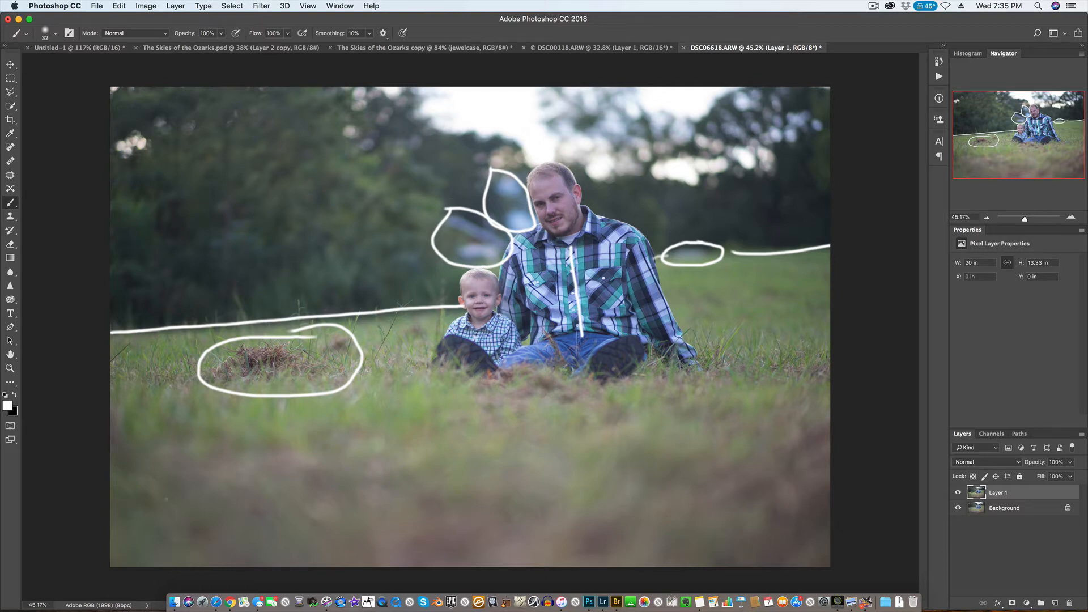
{"action": "mouse_move", "coordinate": [121, 531]}
{"action": "left_mouse_down"}
{"action": "mouse_move", "coordinate": [416, 508]}
{"action": "mouse_move", "coordinate": [639, 508]}
{"action": "mouse_move", "coordinate": [855, 536]}
{"action": "left_mouse_up"}
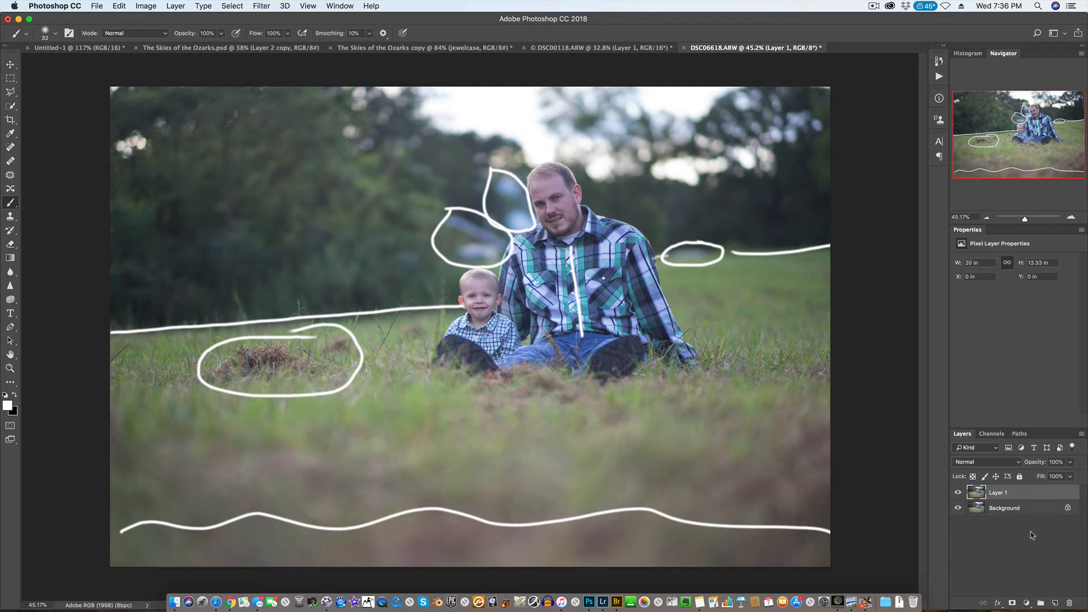
- Duplicate the original Background layer and hide the annotated Layer 1
{"action": "left_click", "coordinate": [1016, 514]}
{"action": "key", "text": "super+j"}
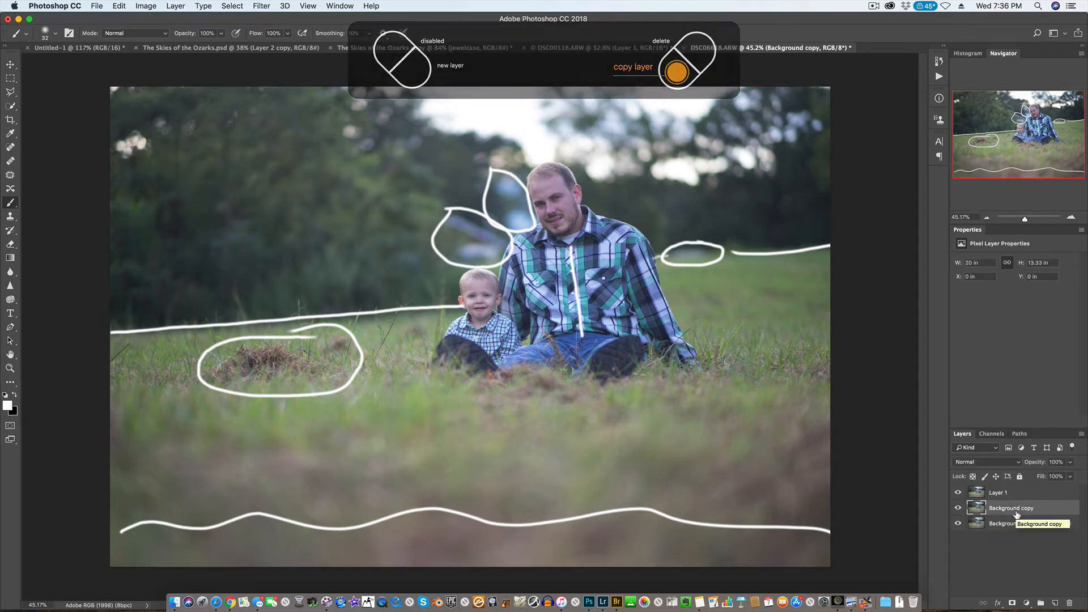
{"action": "left_click", "coordinate": [959, 494]}
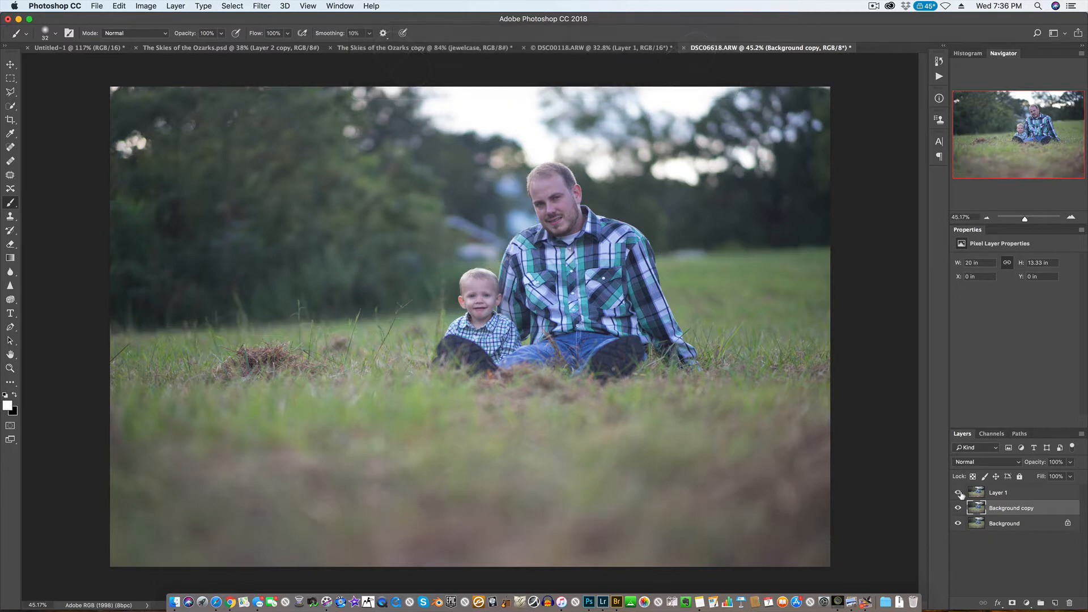
{"action": "left_click", "coordinate": [959, 494]}
{"action": "left_click", "coordinate": [959, 494]}
- Select both heads and the man's shoulder beside the boy with the Quick Selection tool on the Background copy layer
{"action": "scroll", "coordinate": [497, 233], "scroll_direction": "up", "scroll_amount": 3}
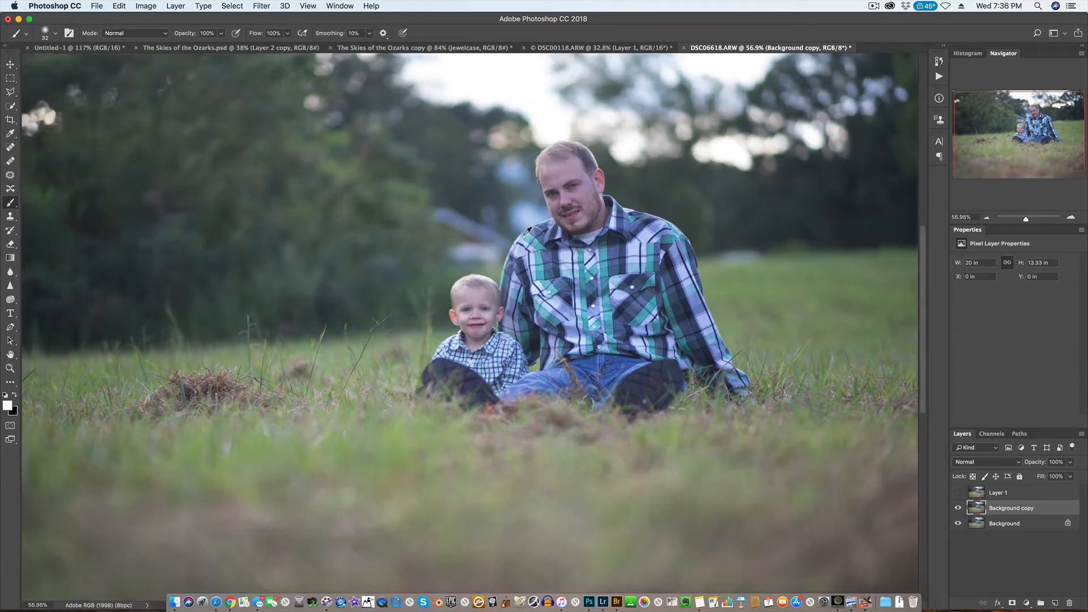
{"action": "left_click", "coordinate": [11, 107]}
{"action": "scroll", "coordinate": [593, 221], "scroll_direction": "up", "scroll_amount": 3}
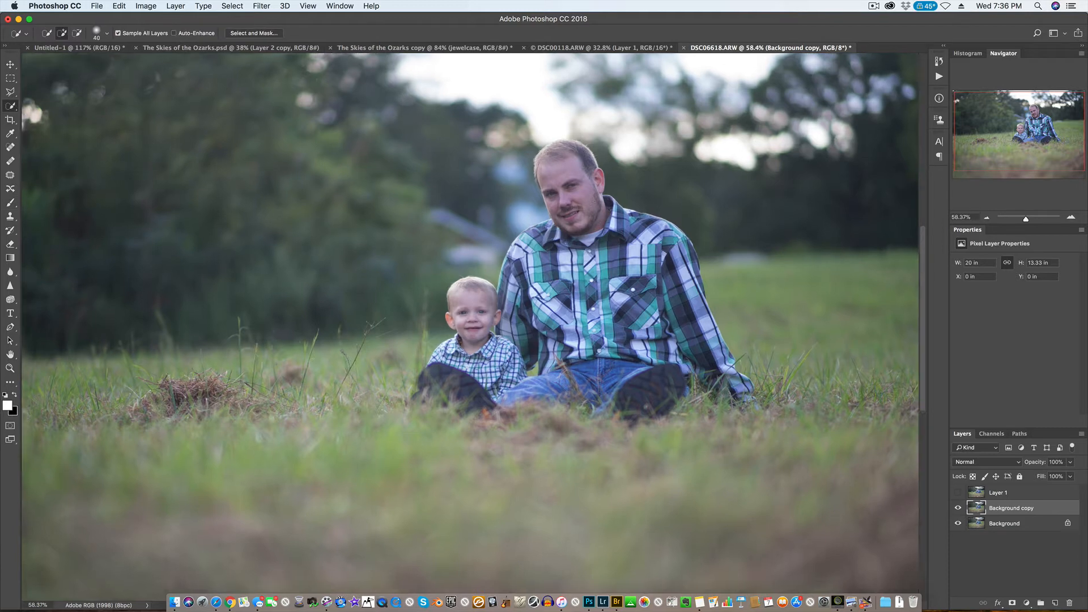
{"action": "left_click_drag", "start_coordinate": [538, 134], "coordinate": [542, 170]}
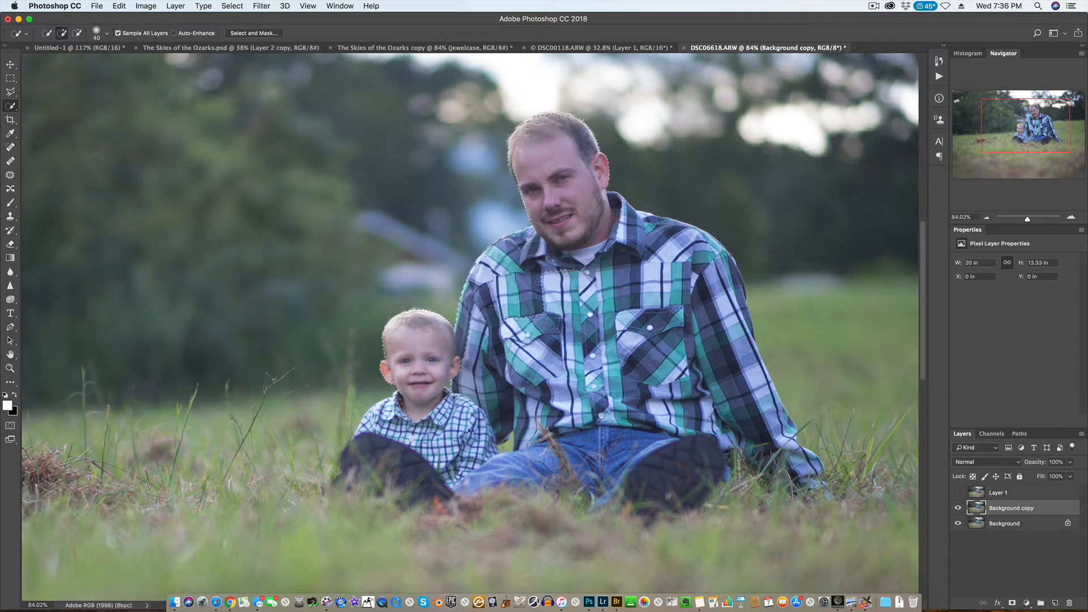
- Refine the selection edge along the man's shoulder, reducing the selection brush to 8 px
{"action": "scroll", "coordinate": [498, 241], "scroll_direction": "up", "scroll_amount": 8}
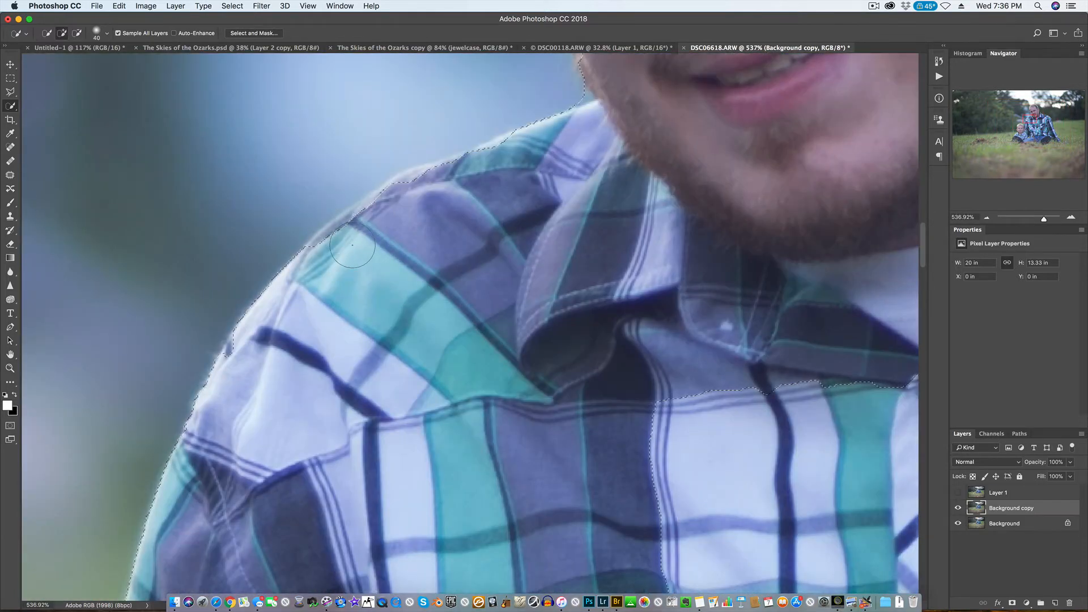
{"action": "mouse_move", "coordinate": [368, 231]}
{"action": "left_mouse_down"}
{"action": "mouse_move", "coordinate": [349, 231]}
{"action": "mouse_move", "coordinate": [358, 212]}
{"action": "left_mouse_up"}
{"action": "mouse_move", "coordinate": [421, 183]}
{"action": "left_mouse_down"}
{"action": "mouse_move", "coordinate": [403, 184]}
{"action": "mouse_move", "coordinate": [485, 149]}
{"action": "left_mouse_up"}
{"action": "left_click_drag", "start_coordinate": [228, 355], "coordinate": [234, 346]}
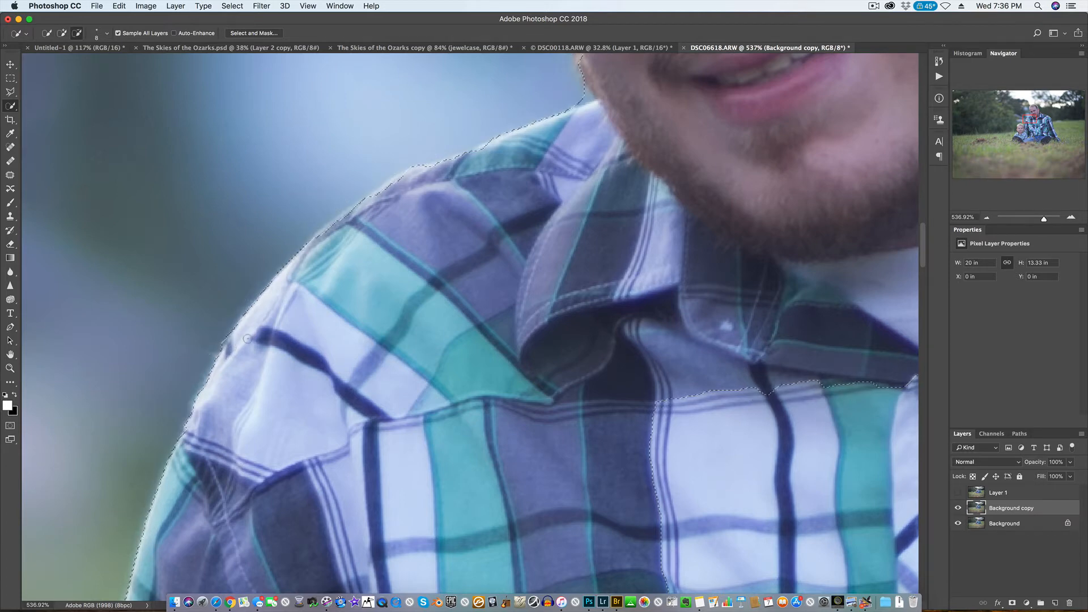
- Refine the selection edge along the man's hairline at the temple
{"action": "scroll", "coordinate": [431, 311], "scroll_direction": "down", "scroll_amount": 3}
{"action": "scroll", "coordinate": [472, 287], "scroll_direction": "up", "scroll_amount": 5}
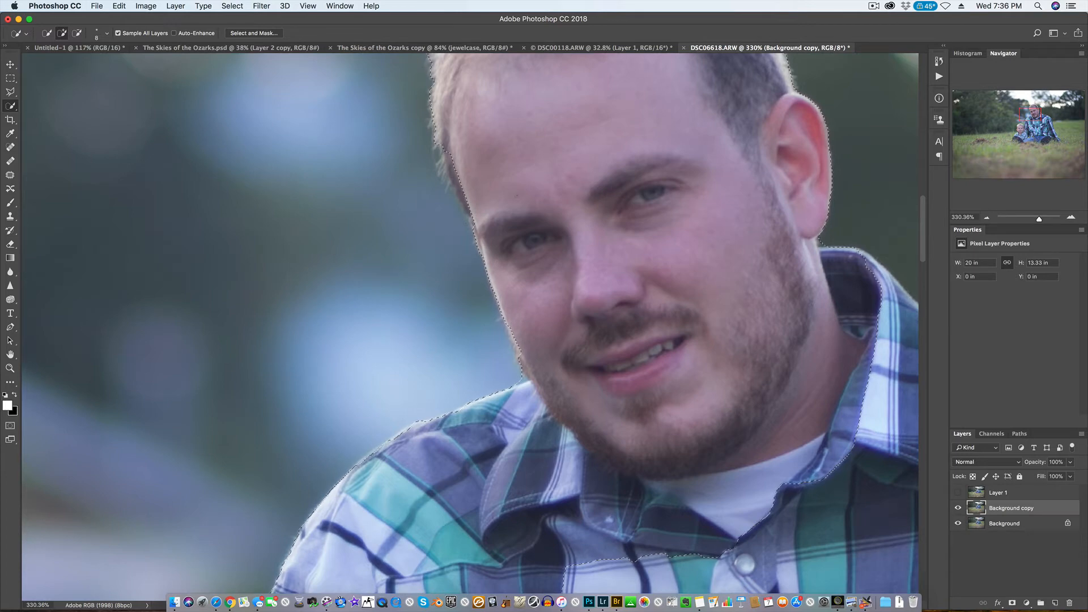
{"action": "left_click_drag", "start_coordinate": [447, 161], "coordinate": [452, 171]}
{"action": "scroll", "coordinate": [395, 140], "scroll_direction": "down", "scroll_amount": 5}
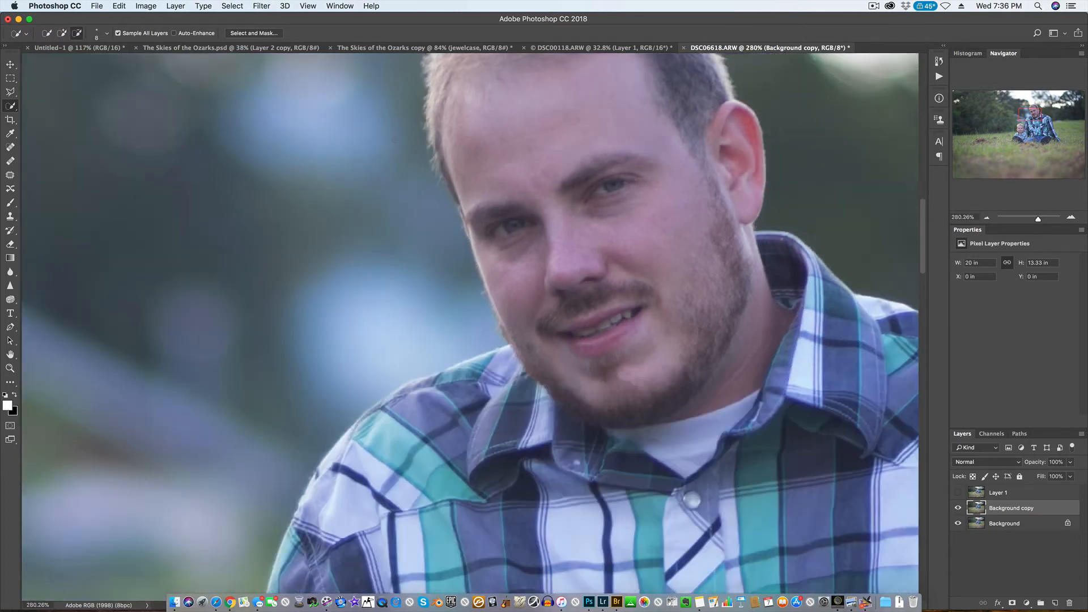
- Copy the selected areas to a new layer and check the cutout with the layers beneath temporarily hidden
{"action": "scroll", "coordinate": [395, 140], "scroll_direction": "down", "scroll_amount": 6}
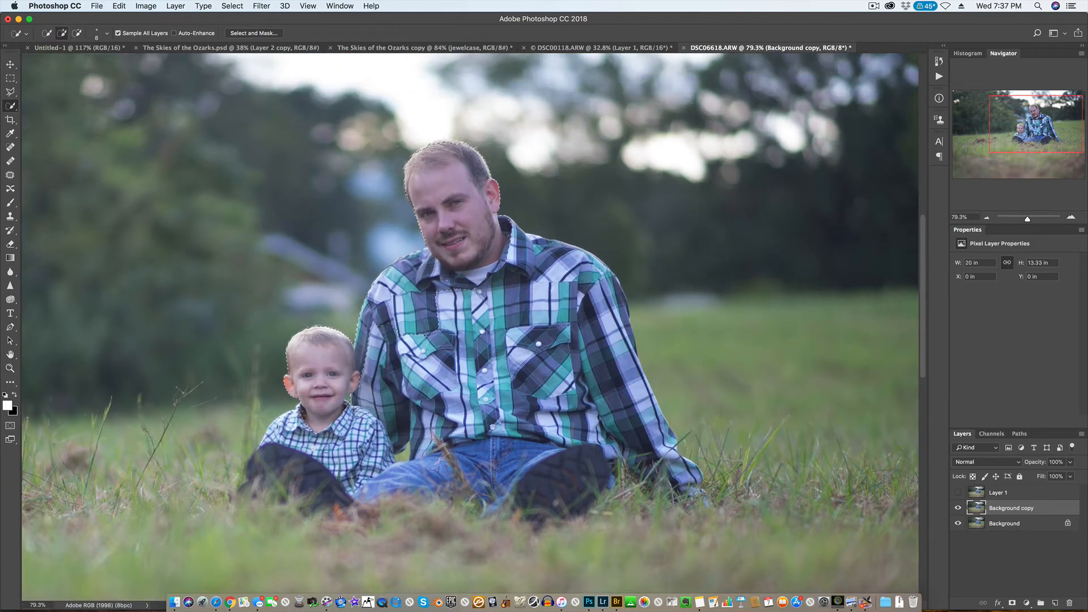
{"action": "key", "text": "super+j"}
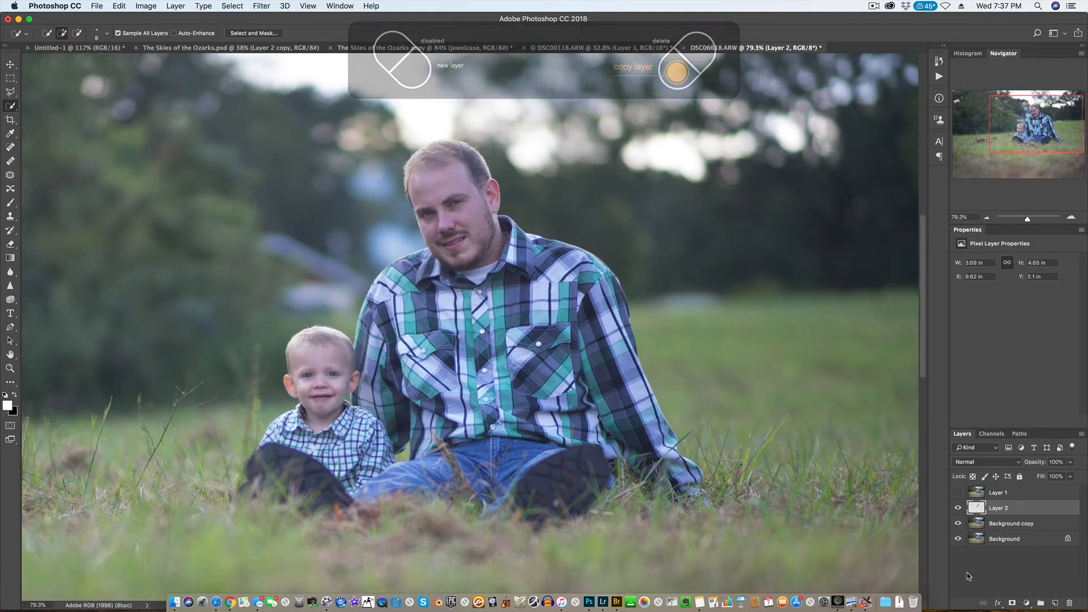
{"action": "left_click", "coordinate": [958, 523]}
{"action": "left_click", "coordinate": [958, 539]}
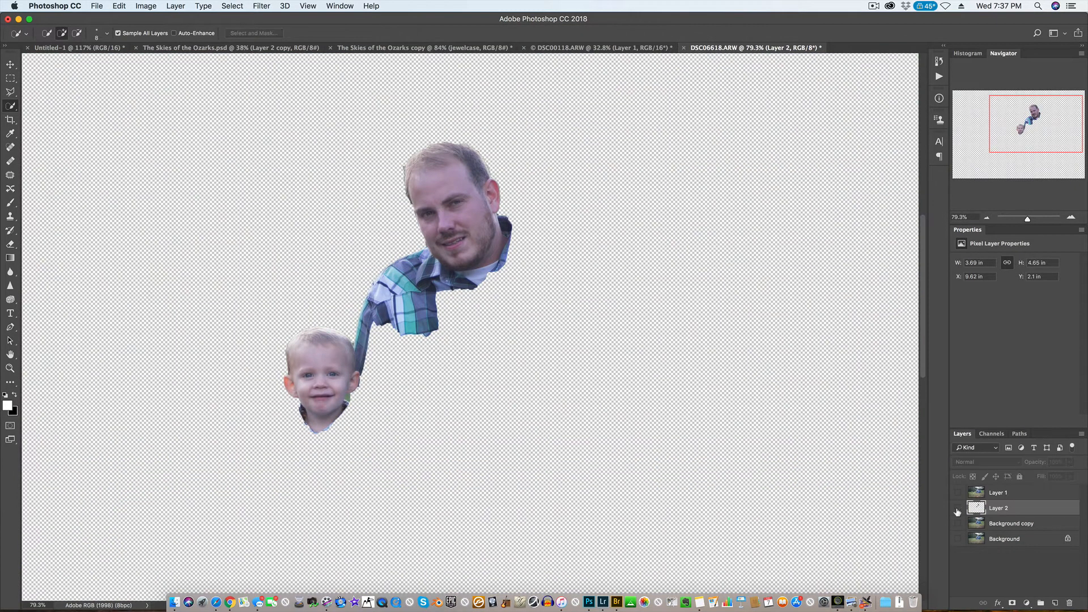
{"action": "left_click", "coordinate": [959, 536]}
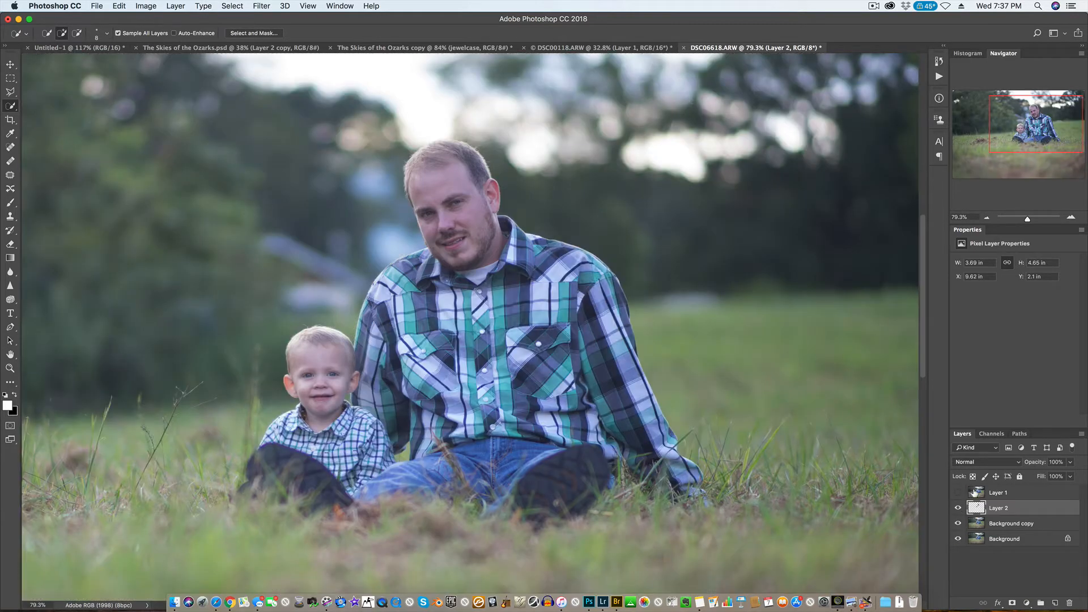
- Clone nearby foliage over the blurred roof and building above the boy's head on the Background copy layer
{"action": "left_click", "coordinate": [1016, 528]}
{"action": "scroll", "coordinate": [321, 271], "scroll_direction": "up", "scroll_amount": 5}
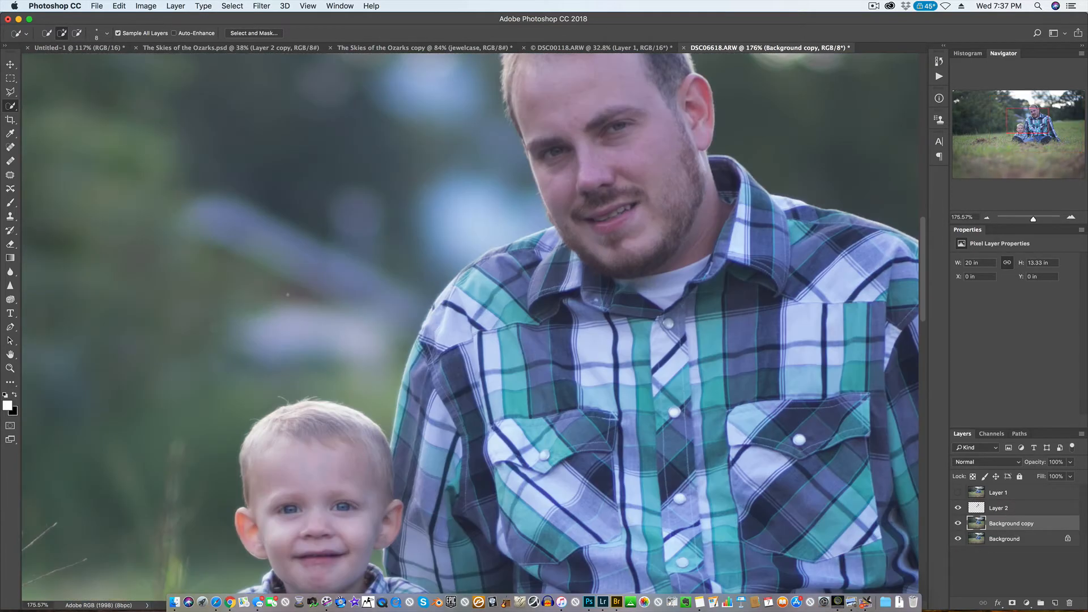
{"action": "scroll", "coordinate": [271, 333], "scroll_direction": "up", "scroll_amount": 5}
{"action": "scroll", "coordinate": [274, 337], "scroll_direction": "left", "scroll_amount": 5}
{"action": "scroll", "coordinate": [274, 337], "scroll_direction": "left", "scroll_amount": 2}
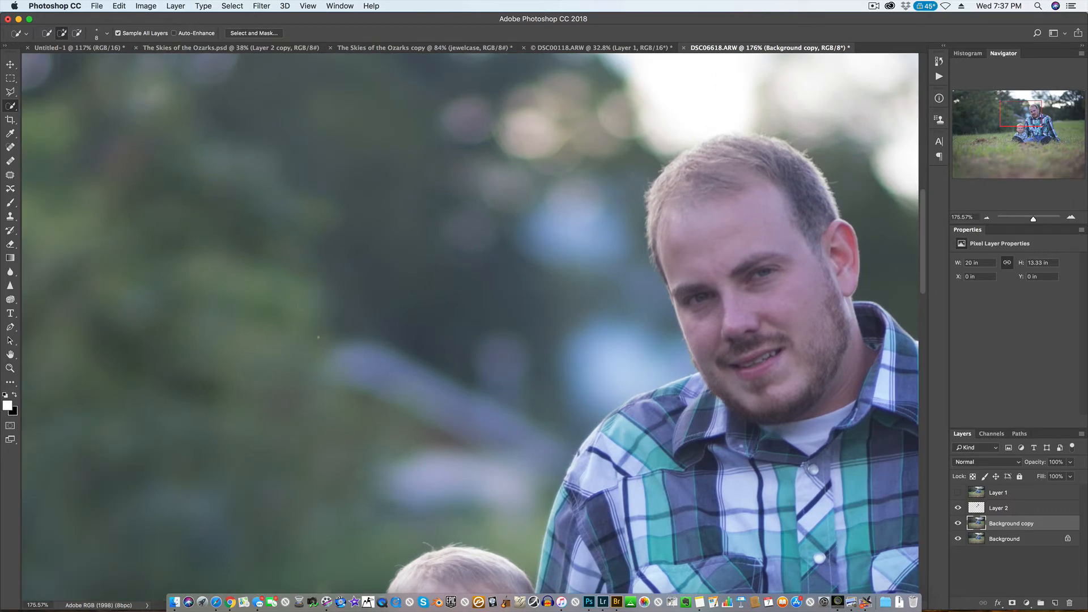
{"action": "key", "text": "s"}
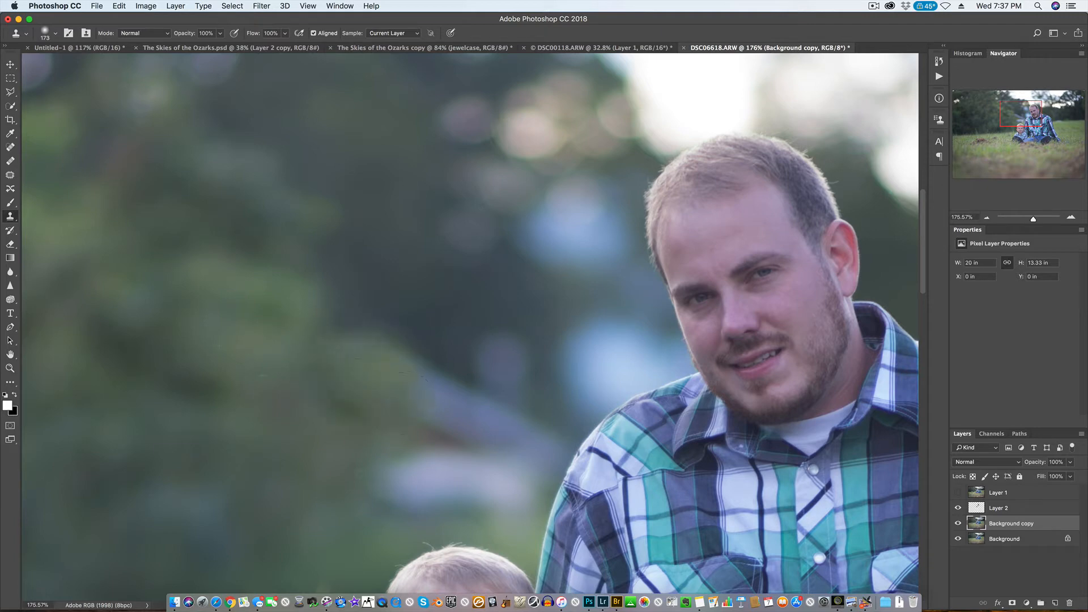
{"action": "left_click", "coordinate": [317, 417], "text": "alt"}
{"action": "mouse_move", "coordinate": [368, 477]}
{"action": "left_mouse_down"}
{"action": "mouse_move", "coordinate": [426, 457]}
{"action": "mouse_move", "coordinate": [448, 474]}
{"action": "mouse_move", "coordinate": [440, 486]}
{"action": "mouse_move", "coordinate": [510, 468]}
{"action": "mouse_move", "coordinate": [438, 443]}
{"action": "mouse_move", "coordinate": [416, 417]}
{"action": "mouse_move", "coordinate": [452, 413]}
{"action": "mouse_move", "coordinate": [448, 404]}
{"action": "mouse_move", "coordinate": [507, 436]}
{"action": "mouse_move", "coordinate": [524, 459]}
{"action": "mouse_move", "coordinate": [543, 455]}
{"action": "mouse_move", "coordinate": [499, 519]}
{"action": "left_mouse_up"}
{"action": "left_click", "coordinate": [295, 460], "text": "alt"}
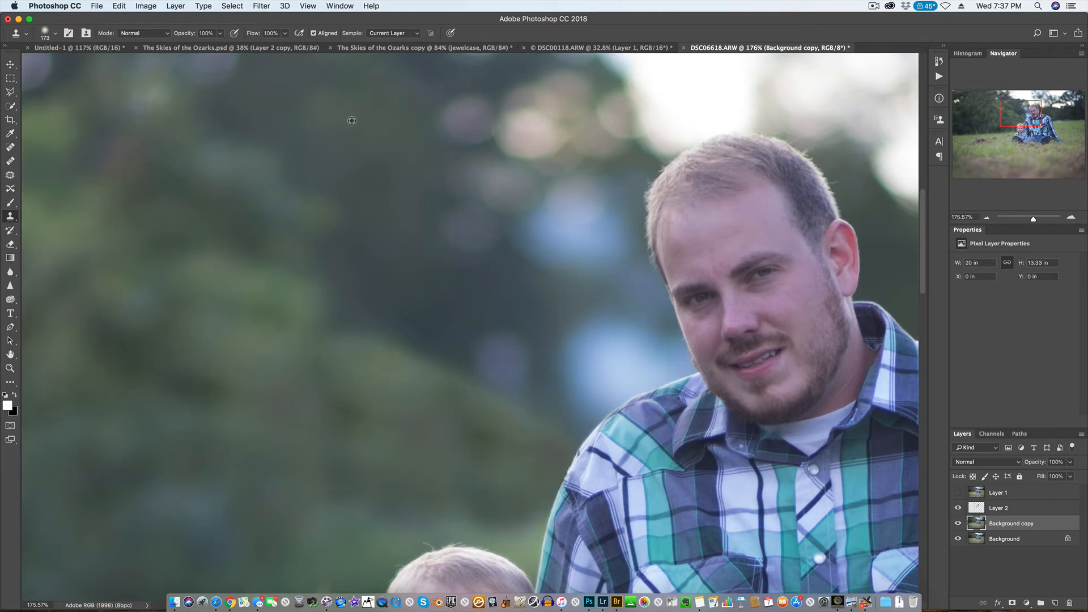
- Clone dark foliage over the pale blue patches in the background beside the man's face and above his shoulder
{"action": "mouse_move", "coordinate": [564, 250]}
{"action": "left_mouse_down"}
{"action": "mouse_move", "coordinate": [587, 250]}
{"action": "mouse_move", "coordinate": [556, 260]}
{"action": "mouse_move", "coordinate": [584, 213]}
{"action": "mouse_move", "coordinate": [609, 317]}
{"action": "mouse_move", "coordinate": [583, 340]}
{"action": "mouse_move", "coordinate": [595, 397]}
{"action": "mouse_move", "coordinate": [652, 364]}
{"action": "mouse_move", "coordinate": [661, 343]}
{"action": "mouse_move", "coordinate": [648, 276]}
{"action": "left_mouse_up"}
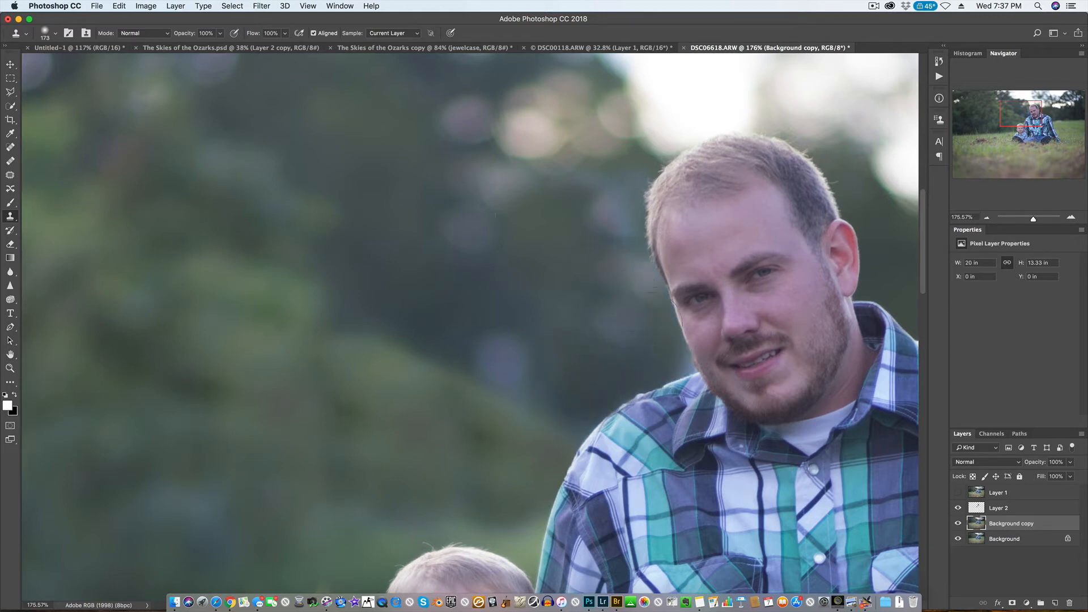
{"action": "scroll", "coordinate": [541, 309], "scroll_direction": "down", "scroll_amount": 1}
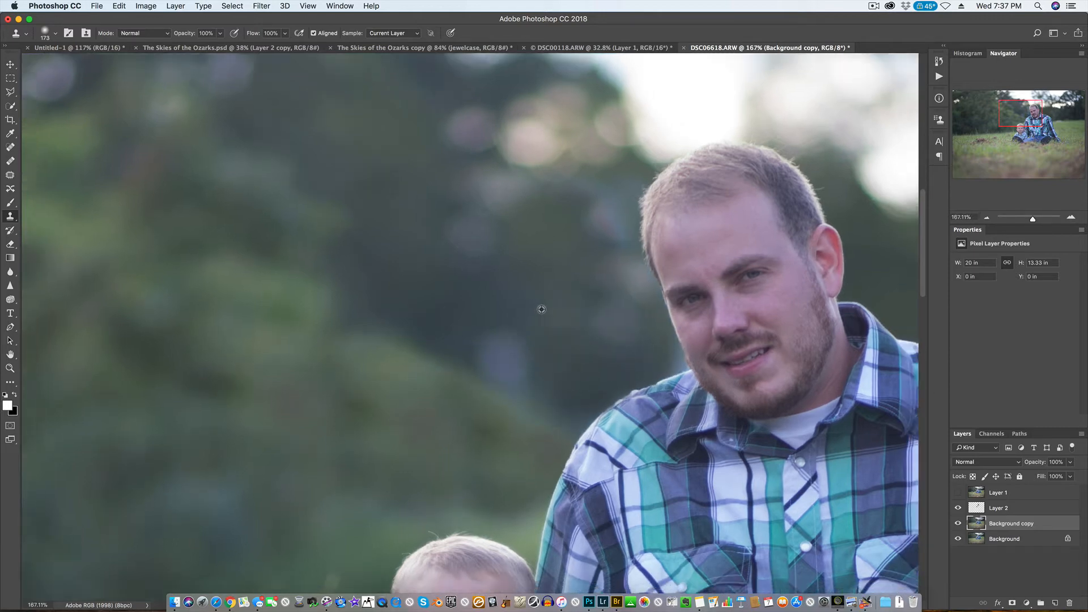
{"action": "scroll", "coordinate": [542, 310], "scroll_direction": "down", "scroll_amount": 10}
{"action": "scroll", "coordinate": [542, 309], "scroll_direction": "up", "scroll_amount": 6}
{"action": "scroll", "coordinate": [542, 310], "scroll_direction": "up", "scroll_amount": 5}
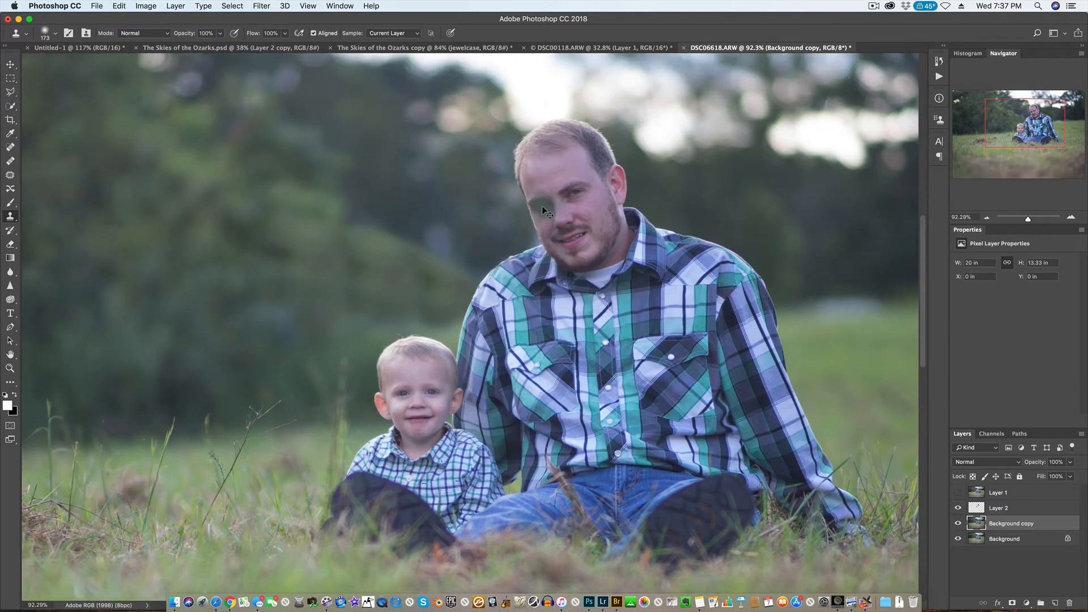
- Patch the pale object at the edge of the field beside the man's arm using nearby tree line and grass
{"action": "scroll", "coordinate": [543, 210], "scroll_direction": "right", "scroll_amount": 10}
{"action": "scroll", "coordinate": [597, 224], "scroll_direction": "up", "scroll_amount": 5}
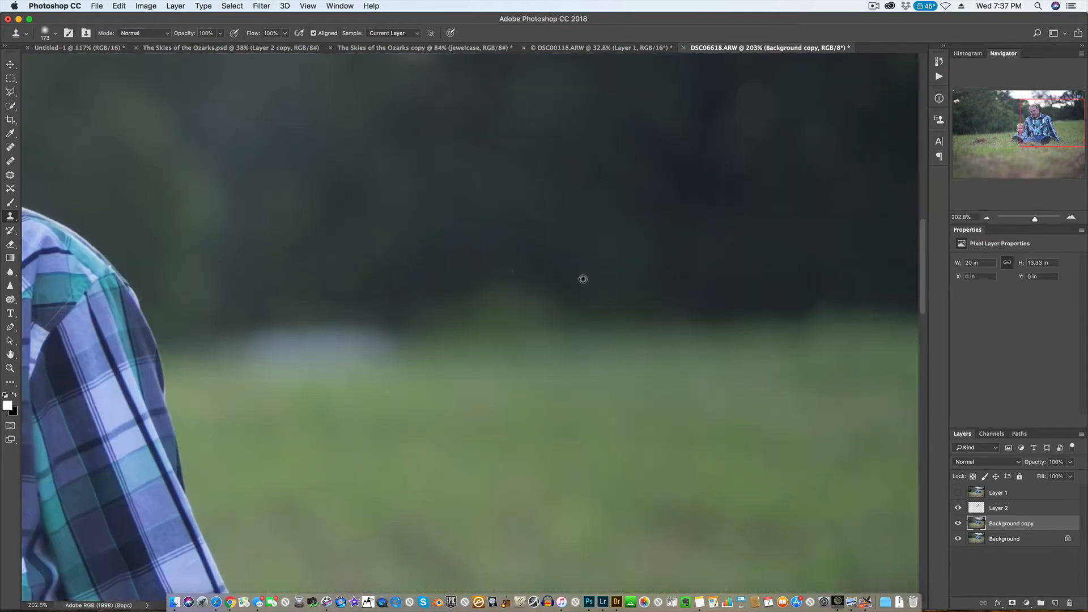
{"action": "scroll", "coordinate": [573, 289], "scroll_direction": "down", "scroll_amount": 2}
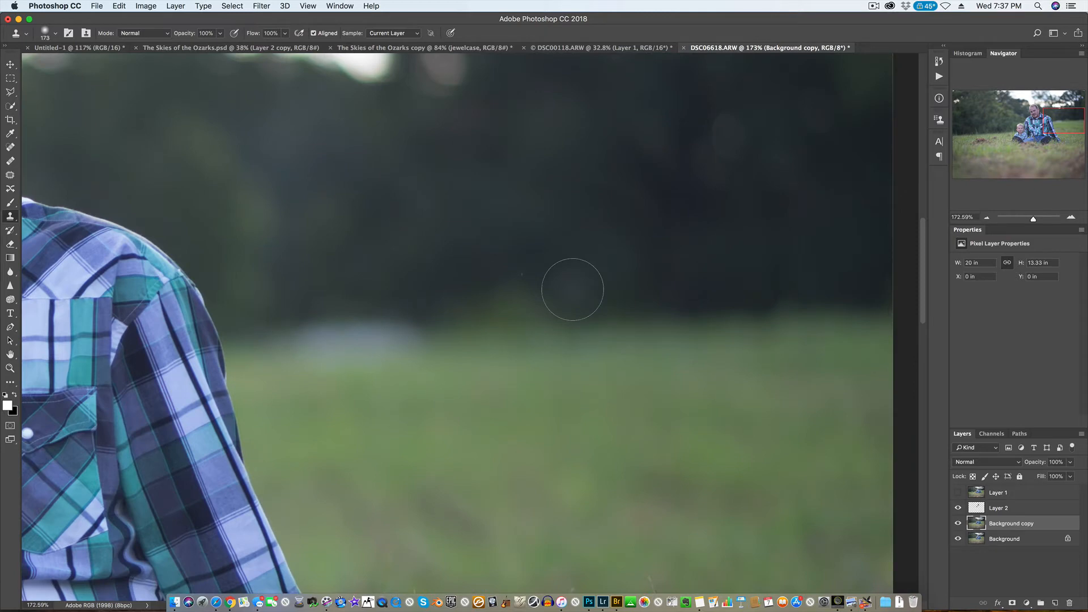
{"action": "key", "text": "j"}
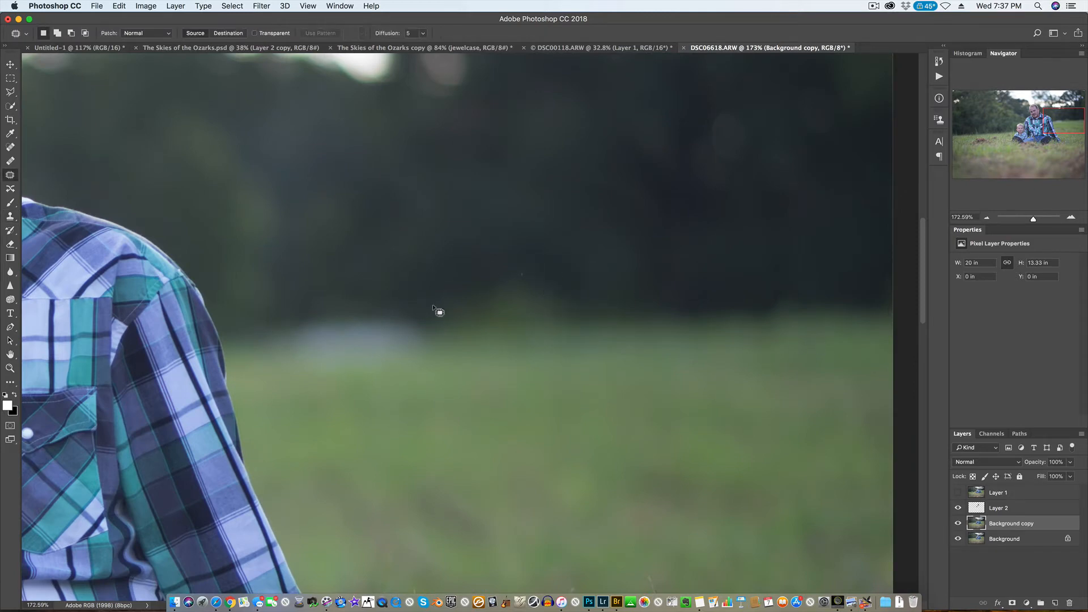
{"action": "mouse_move", "coordinate": [434, 305]}
{"action": "left_mouse_down"}
{"action": "mouse_move", "coordinate": [354, 300]}
{"action": "mouse_move", "coordinate": [267, 331]}
{"action": "mouse_move", "coordinate": [313, 381]}
{"action": "mouse_move", "coordinate": [442, 377]}
{"action": "mouse_move", "coordinate": [447, 311]}
{"action": "left_mouse_up"}
{"action": "left_click_drag", "start_coordinate": [405, 350], "coordinate": [723, 325]}
{"action": "key", "text": "super+d"}
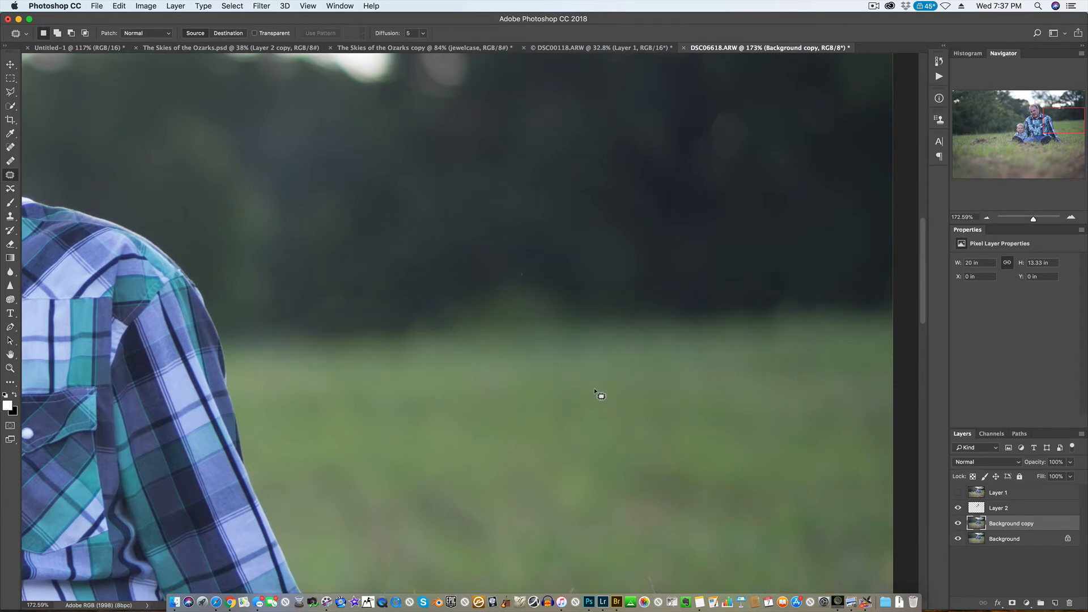
- Clone field grass over the brown pile of dry grass in the field beside the boy
{"action": "scroll", "coordinate": [594, 389], "scroll_direction": "down", "scroll_amount": 10}
{"action": "scroll", "coordinate": [609, 395], "scroll_direction": "up", "scroll_amount": 3}
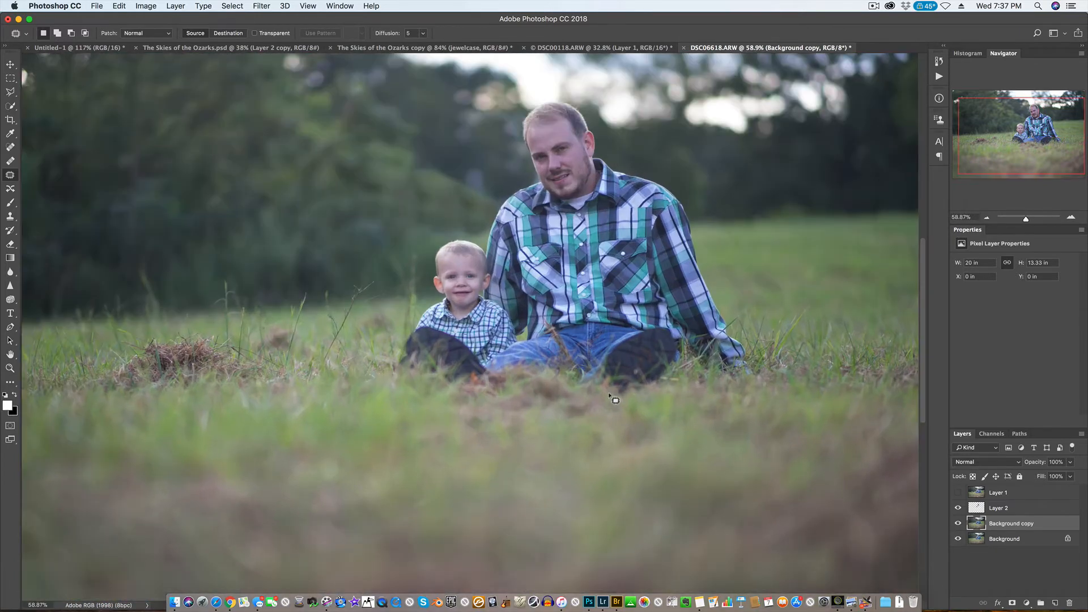
{"action": "scroll", "coordinate": [654, 374], "scroll_direction": "down", "scroll_amount": 3}
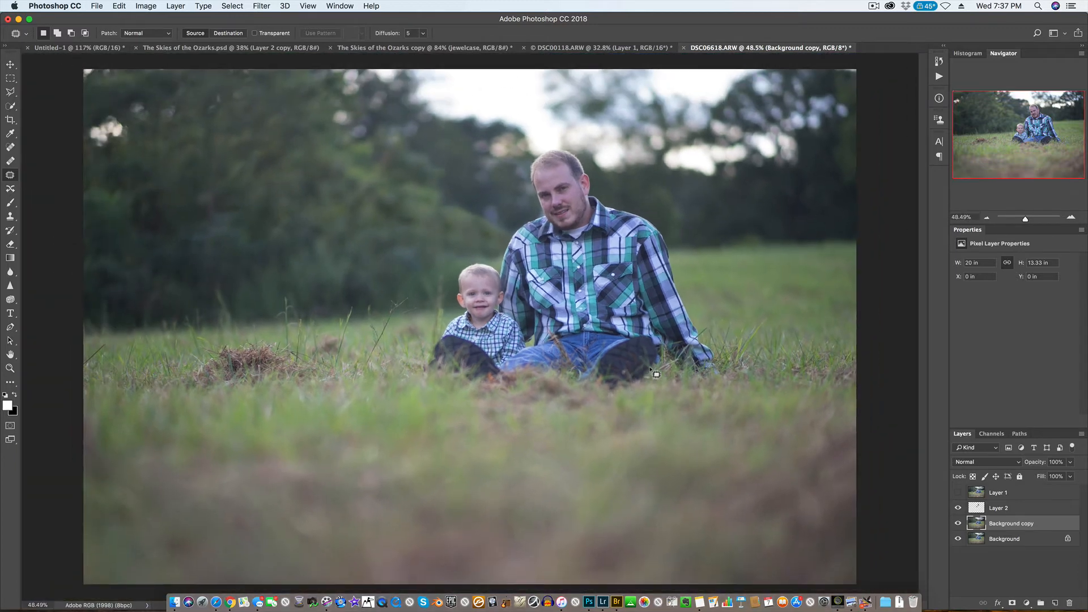
{"action": "key", "text": "s"}
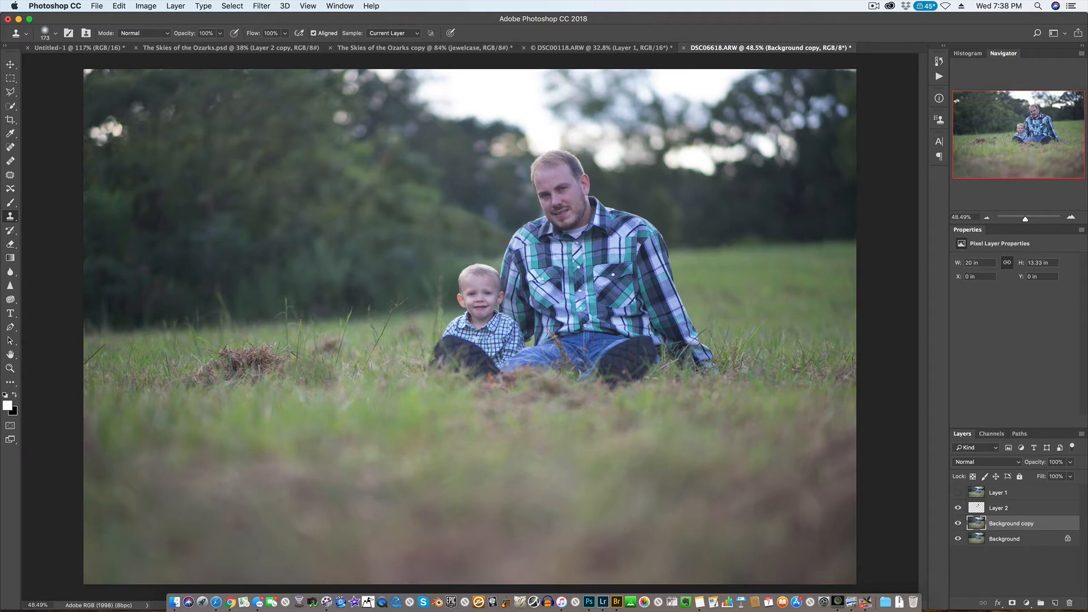
{"action": "left_click", "coordinate": [265, 356]}
{"action": "left_click", "coordinate": [264, 373]}
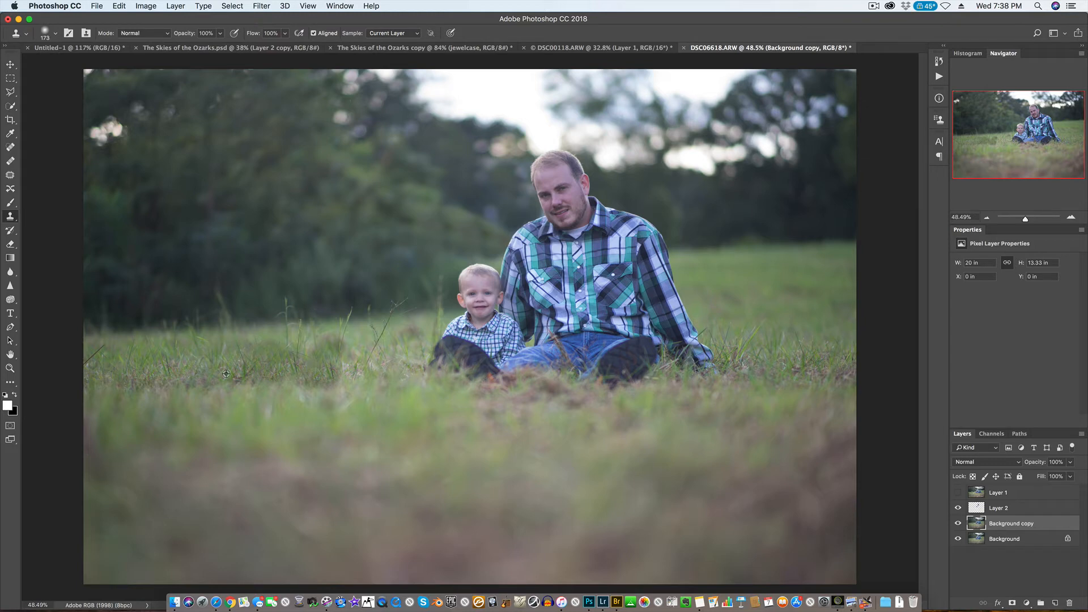
- Try to clone lighter grass from near the boy over the dark grass where the pile was
{"action": "scroll", "coordinate": [293, 385], "scroll_direction": "up", "scroll_amount": 4}
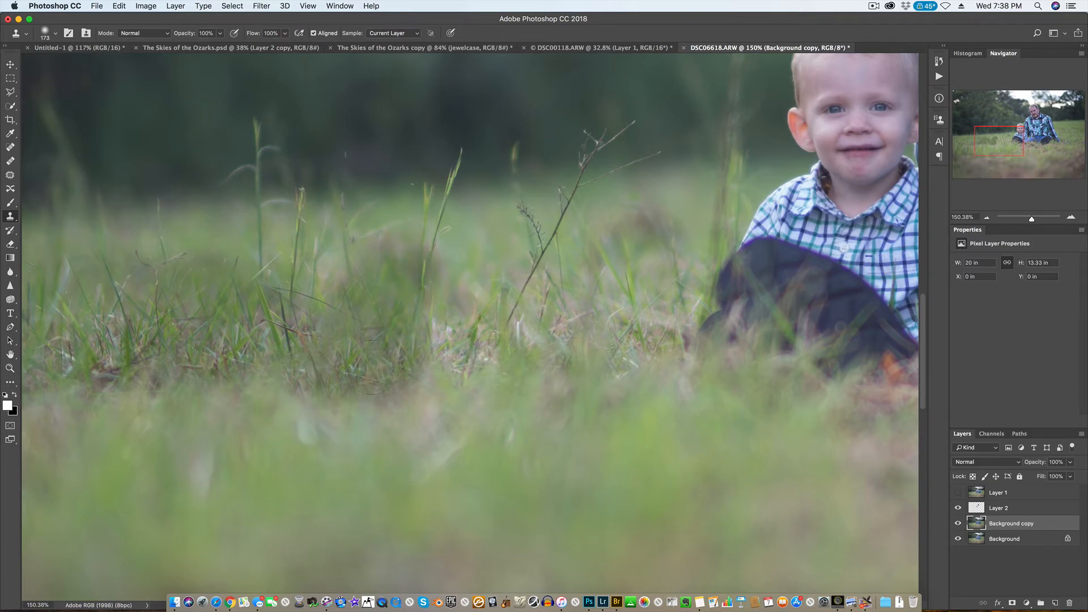
{"action": "left_click", "coordinate": [355, 359]}
{"action": "left_click", "coordinate": [528, 354], "text": "alt"}
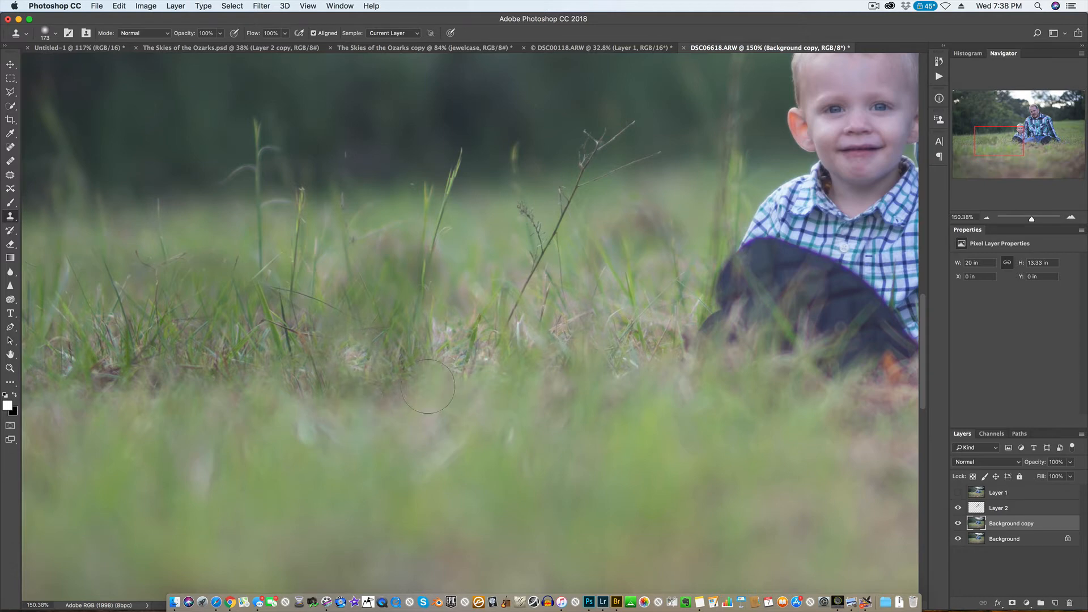
{"action": "key", "text": "super+z"}
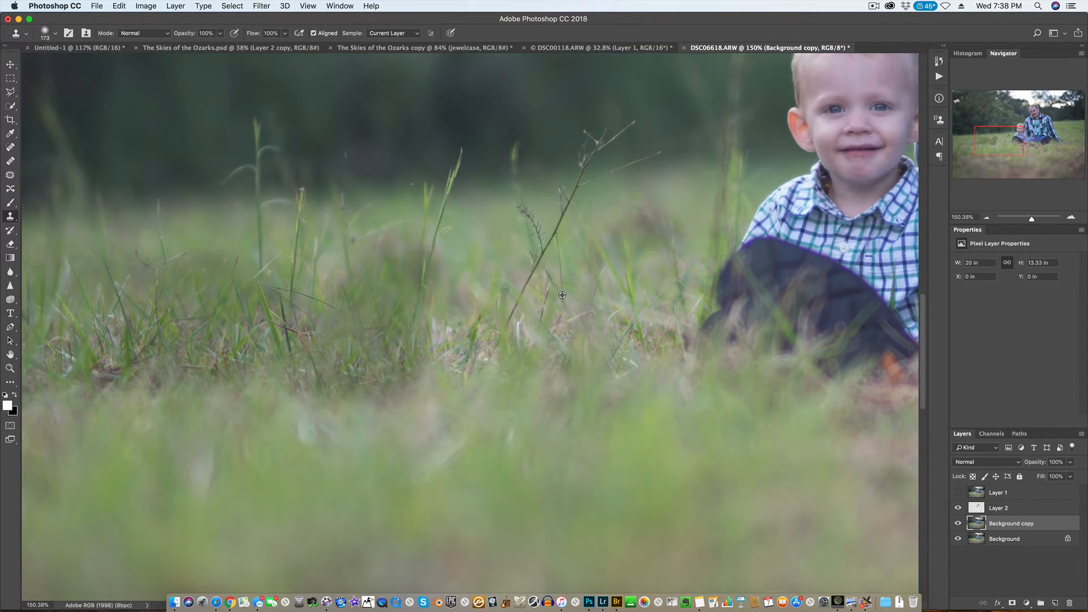
- Clone surrounding grass over the dark patch in the field beside the boy
{"action": "scroll", "coordinate": [562, 296], "scroll_direction": "down", "scroll_amount": 10}
{"action": "scroll", "coordinate": [532, 313], "scroll_direction": "up", "scroll_amount": 3}
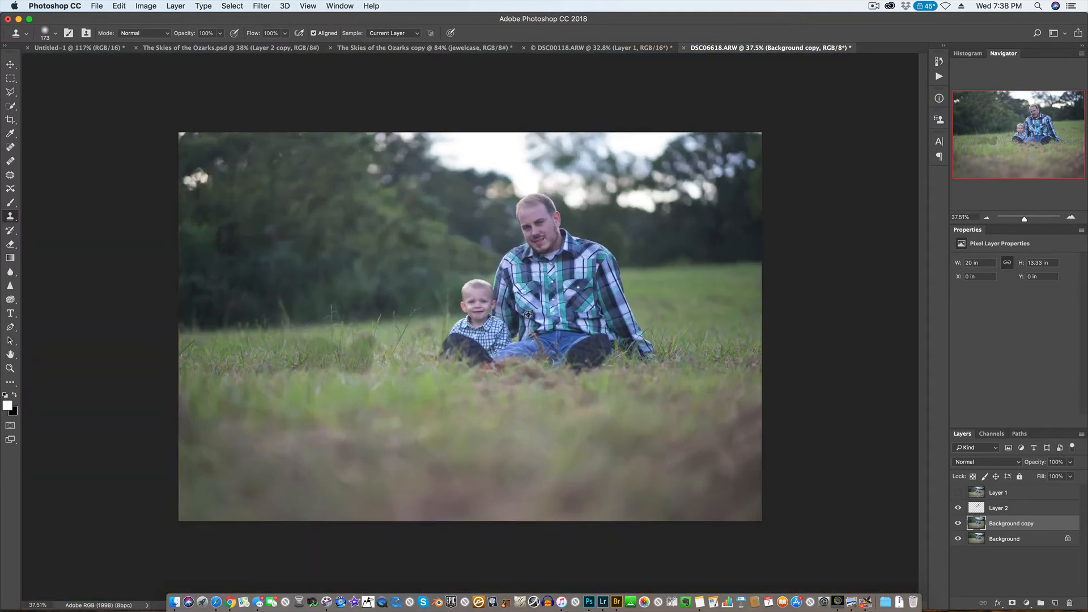
{"action": "scroll", "coordinate": [528, 314], "scroll_direction": "down", "scroll_amount": 3}
{"action": "scroll", "coordinate": [528, 314], "scroll_direction": "up", "scroll_amount": 2}
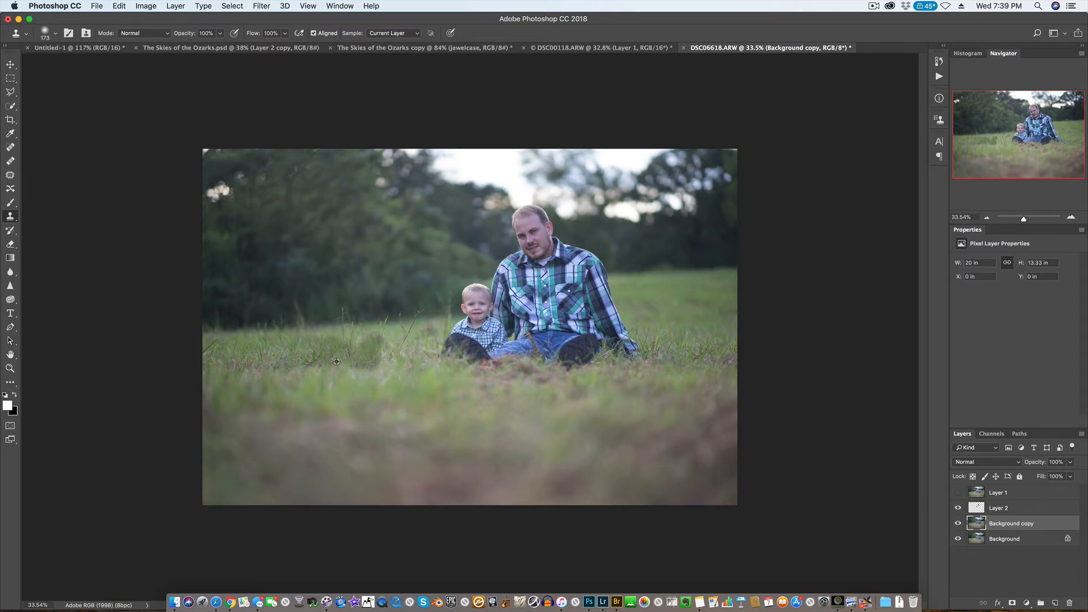
{"action": "scroll", "coordinate": [337, 361], "scroll_direction": "up", "scroll_amount": 2}
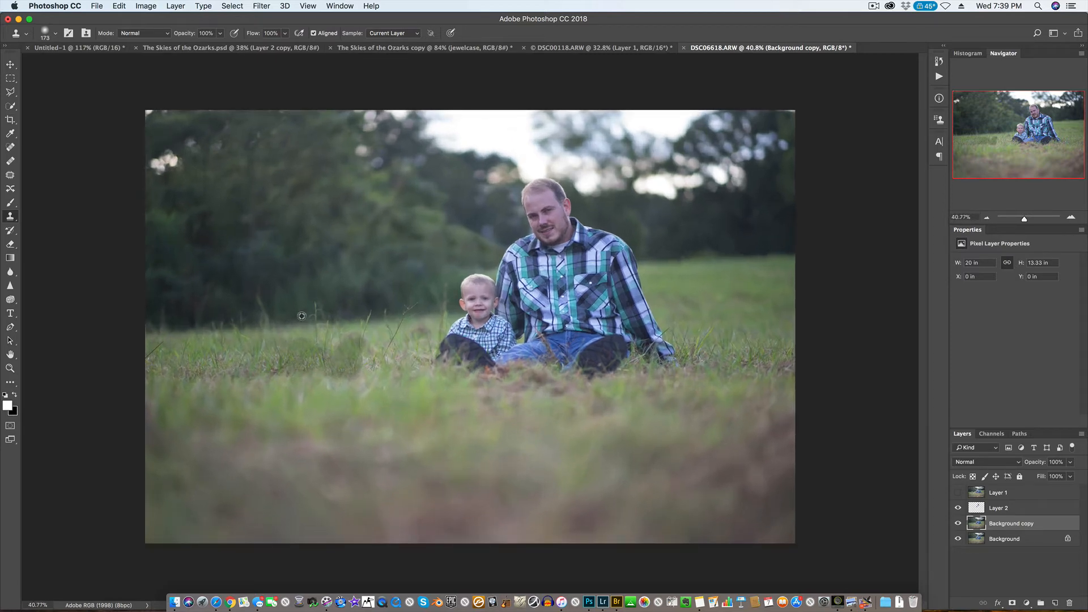
{"action": "mouse_move", "coordinate": [379, 361]}
{"action": "left_mouse_down"}
{"action": "mouse_move", "coordinate": [410, 364]}
{"action": "mouse_move", "coordinate": [356, 350]}
{"action": "mouse_move", "coordinate": [352, 364]}
{"action": "mouse_move", "coordinate": [329, 357]}
{"action": "left_mouse_up"}
{"action": "left_click_drag", "start_coordinate": [389, 381], "coordinate": [412, 393]}
- Try to paint over the dark grass patch with the Brush, using a green sampled from the field
{"action": "key", "text": "b"}
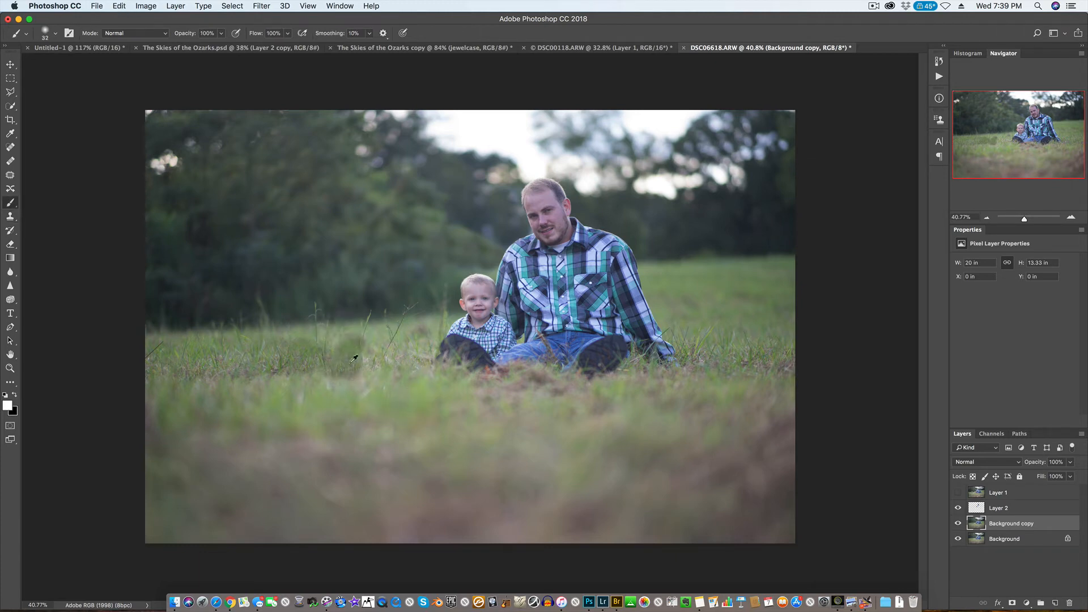
{"action": "left_click", "coordinate": [187, 364], "text": "alt"}
{"action": "left_click_drag", "start_coordinate": [334, 363], "coordinate": [343, 360]}
{"action": "scroll", "coordinate": [658, 432], "scroll_direction": "down", "scroll_amount": 5}
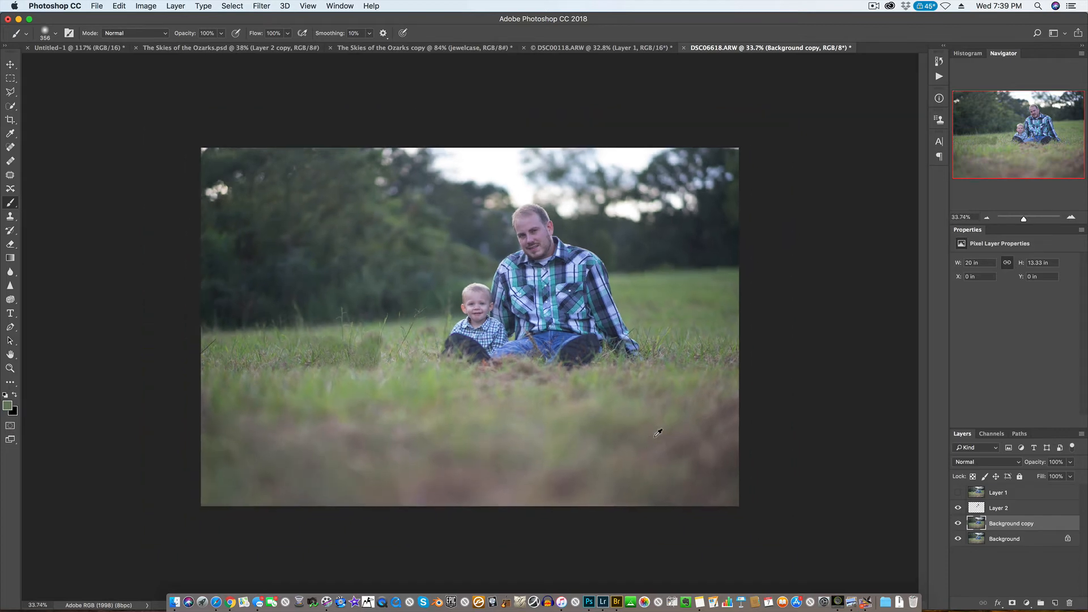
{"action": "scroll", "coordinate": [660, 431], "scroll_direction": "up", "scroll_amount": 2}
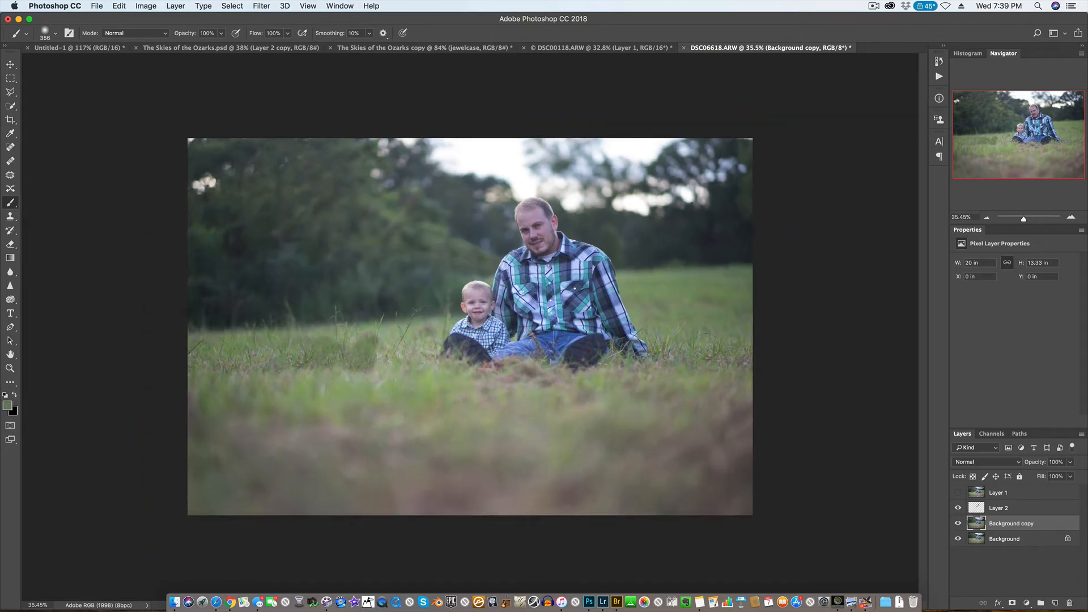
- Blend the dark clump beside the boy into the field by cloning grass with a larger Clone Stamp brush
{"action": "key", "text": "s"}
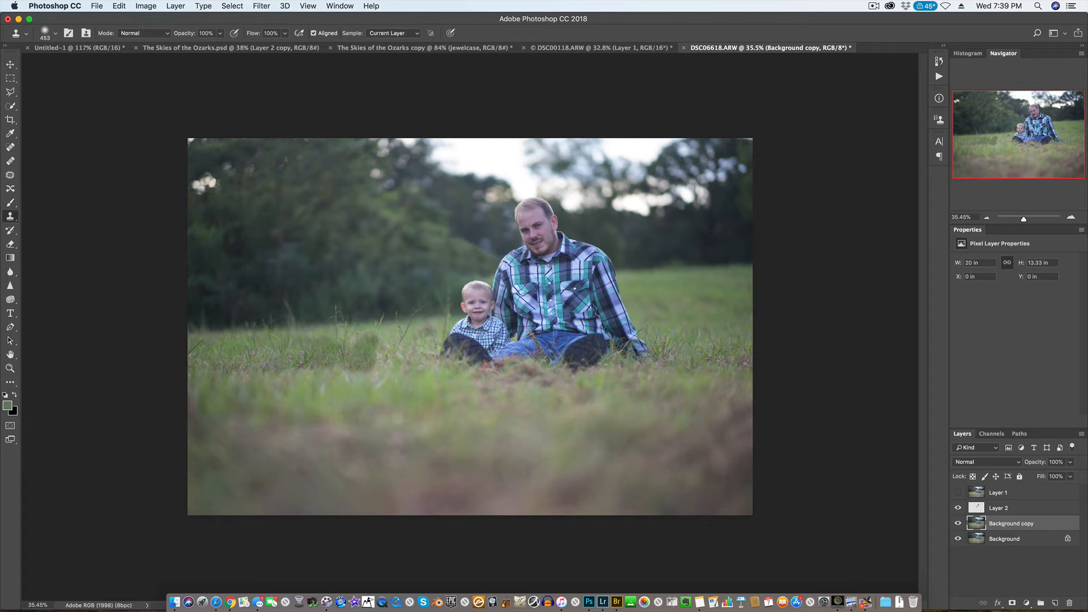
{"action": "left_click_drag", "start_coordinate": [708, 352], "coordinate": [730, 353]}
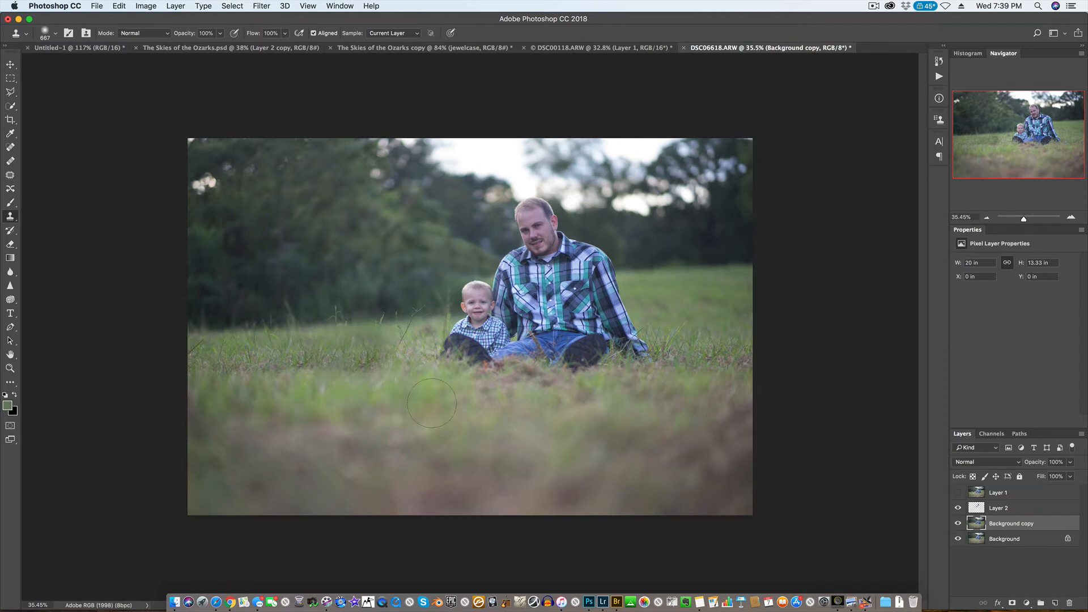
{"action": "scroll", "coordinate": [650, 397], "scroll_direction": "down", "scroll_amount": 1}
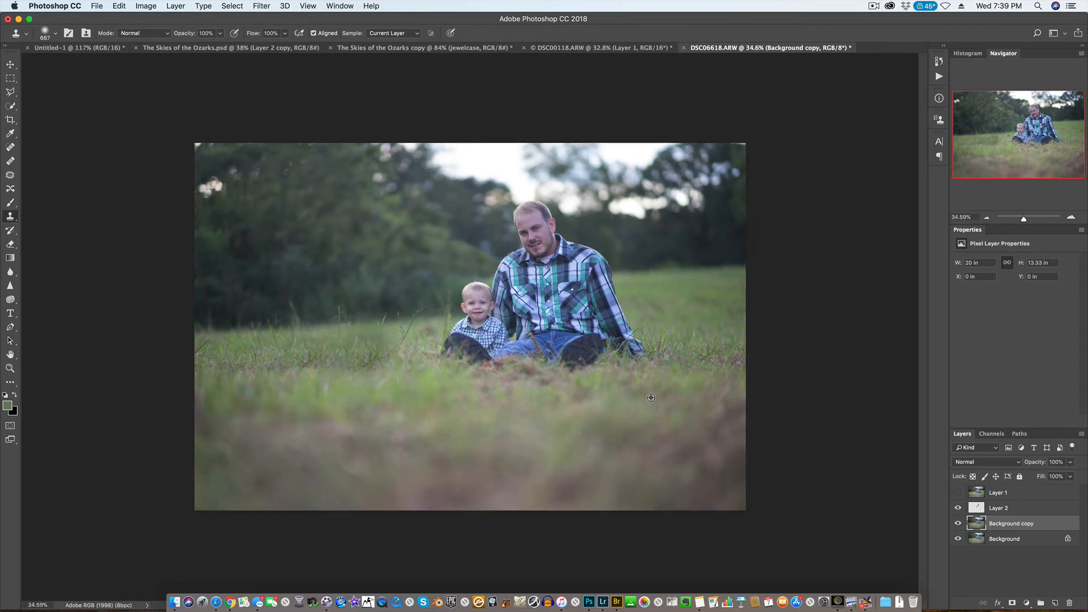
{"action": "scroll", "coordinate": [650, 398], "scroll_direction": "up", "scroll_amount": 1}
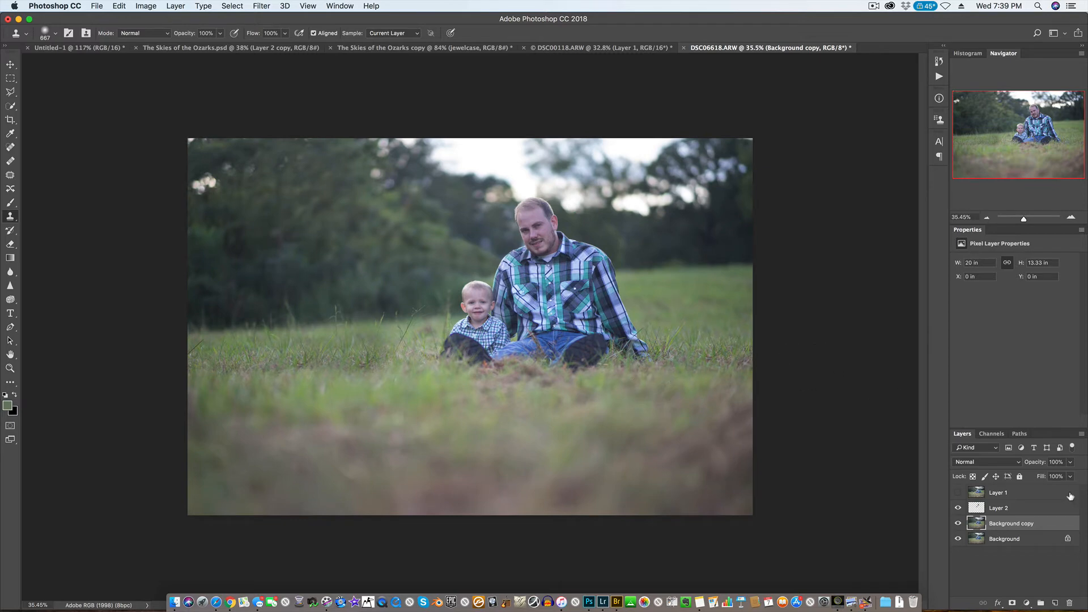
- Compare the retouched photo with its earlier version by toggling the visibility of Layer 1
{"action": "left_click", "coordinate": [959, 493]}
{"action": "left_click", "coordinate": [959, 493]}
{"action": "left_click", "coordinate": [959, 493]}
{"action": "left_click", "coordinate": [959, 493]}
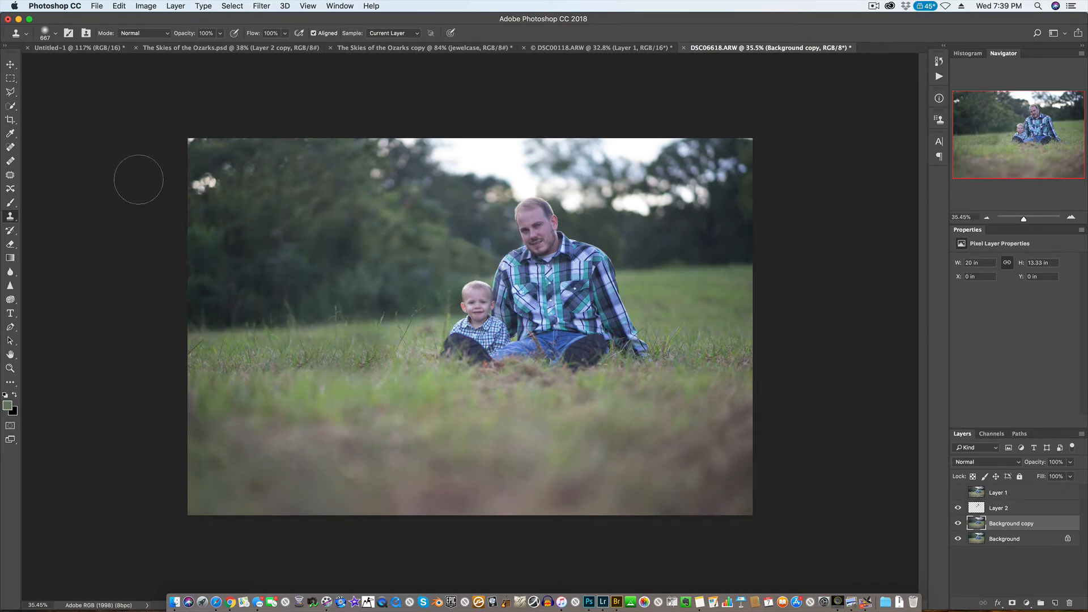
- Rotate the photo slightly clockwise and crop it tighter around the man and boy, to about 16.32 × 10.88 in
{"action": "left_click", "coordinate": [10, 119]}
{"action": "mouse_move", "coordinate": [863, 264]}
{"action": "left_mouse_down"}
{"action": "mouse_move", "coordinate": [874, 283]}
{"action": "mouse_move", "coordinate": [870, 275]}
{"action": "left_mouse_up"}
{"action": "left_click_drag", "start_coordinate": [602, 288], "coordinate": [617, 289]}
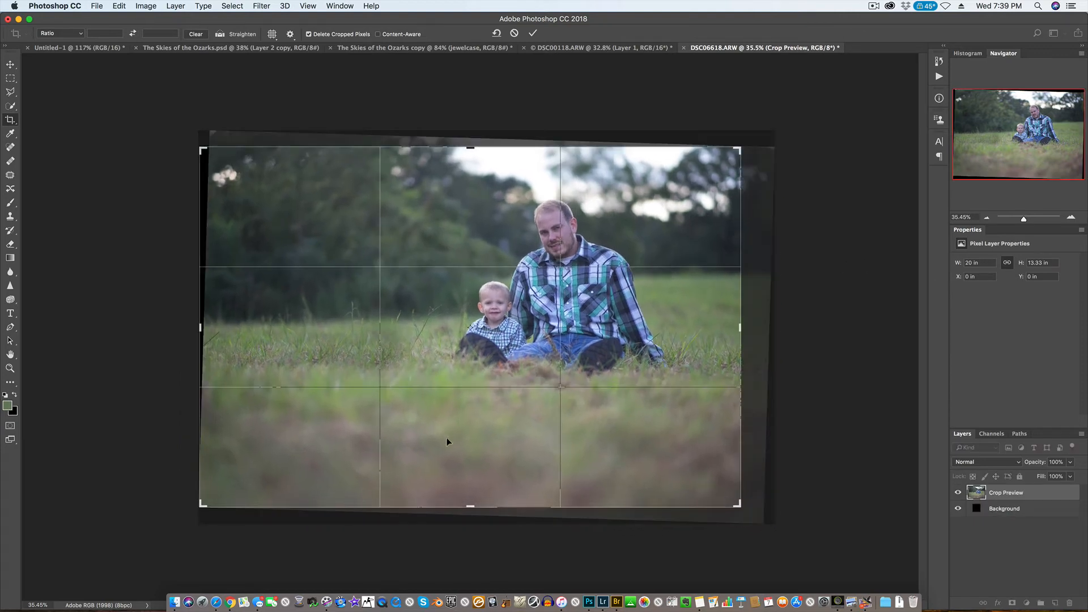
{"action": "left_click_drag", "start_coordinate": [203, 504], "coordinate": [238, 456]}
{"action": "left_click_drag", "start_coordinate": [494, 356], "coordinate": [545, 354]}
{"action": "mouse_move", "coordinate": [546, 358]}
{"action": "left_mouse_down"}
{"action": "mouse_move", "coordinate": [552, 344]}
{"action": "mouse_move", "coordinate": [510, 346]}
{"action": "mouse_move", "coordinate": [506, 364]}
{"action": "mouse_move", "coordinate": [541, 356]}
{"action": "mouse_move", "coordinate": [535, 336]}
{"action": "mouse_move", "coordinate": [538, 354]}
{"action": "left_mouse_up"}
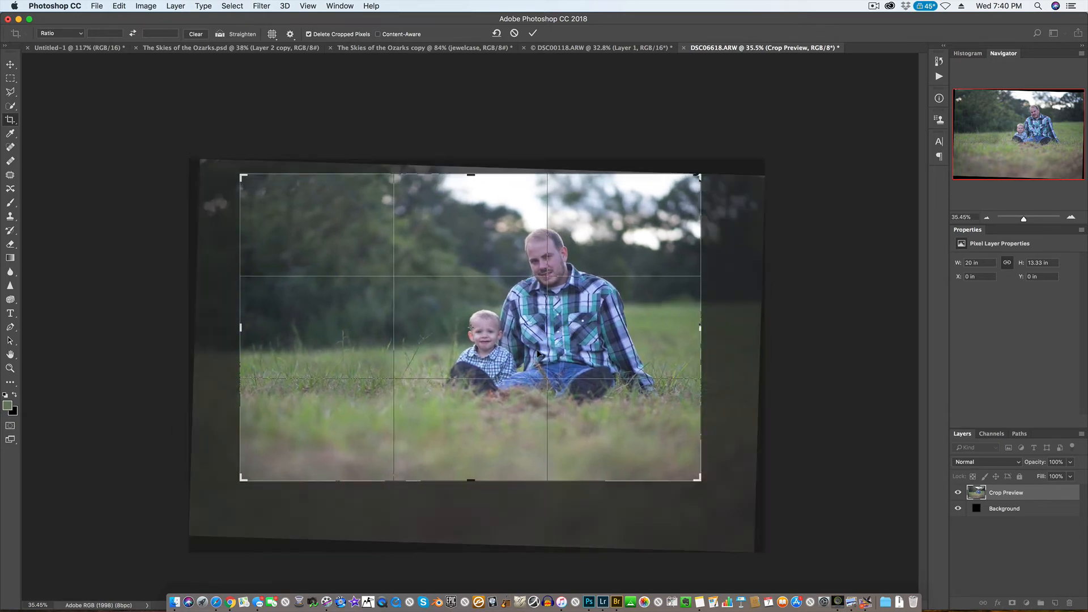
{"action": "key", "text": "Return"}
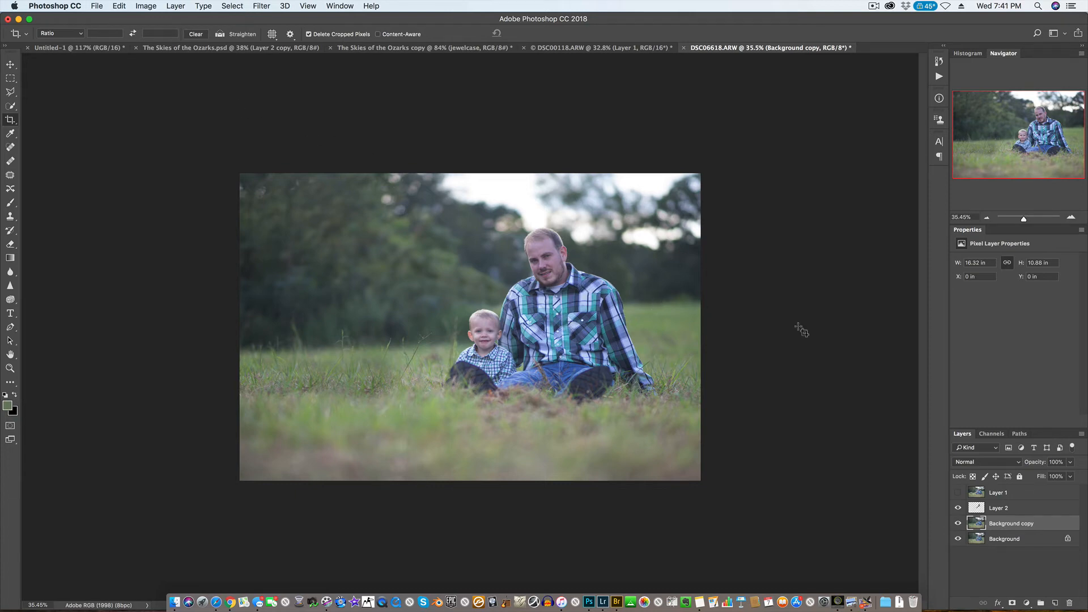
- Merge the Background copy layer with Layer 2 and open the merged layer in the Camera Raw Filter
{"action": "left_click", "coordinate": [1008, 513], "text": "shift"}
{"action": "key", "text": "super+e"}
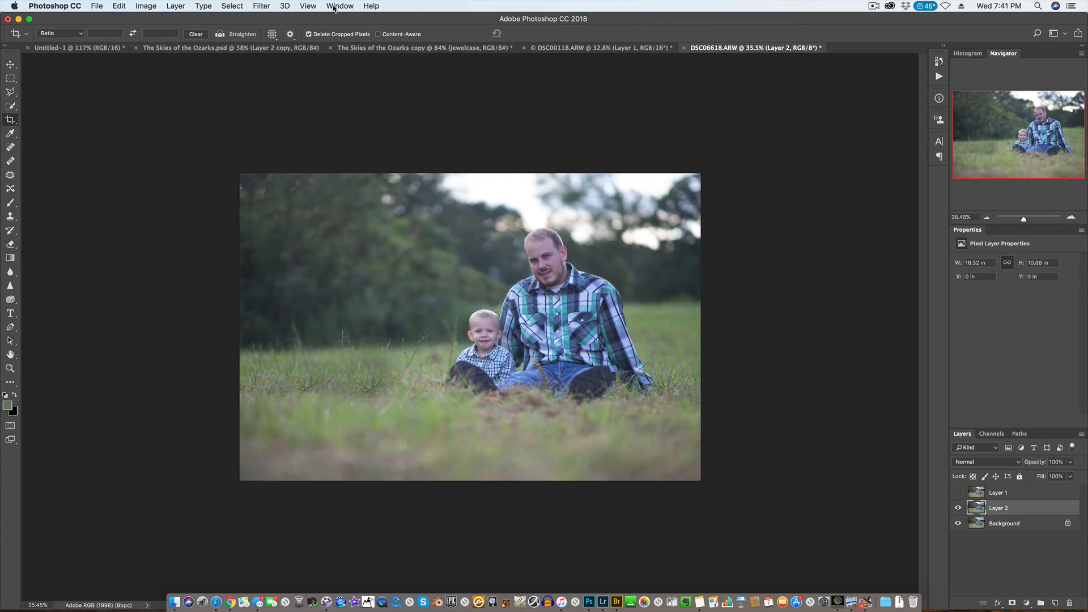
{"action": "left_click", "coordinate": [255, 6]}
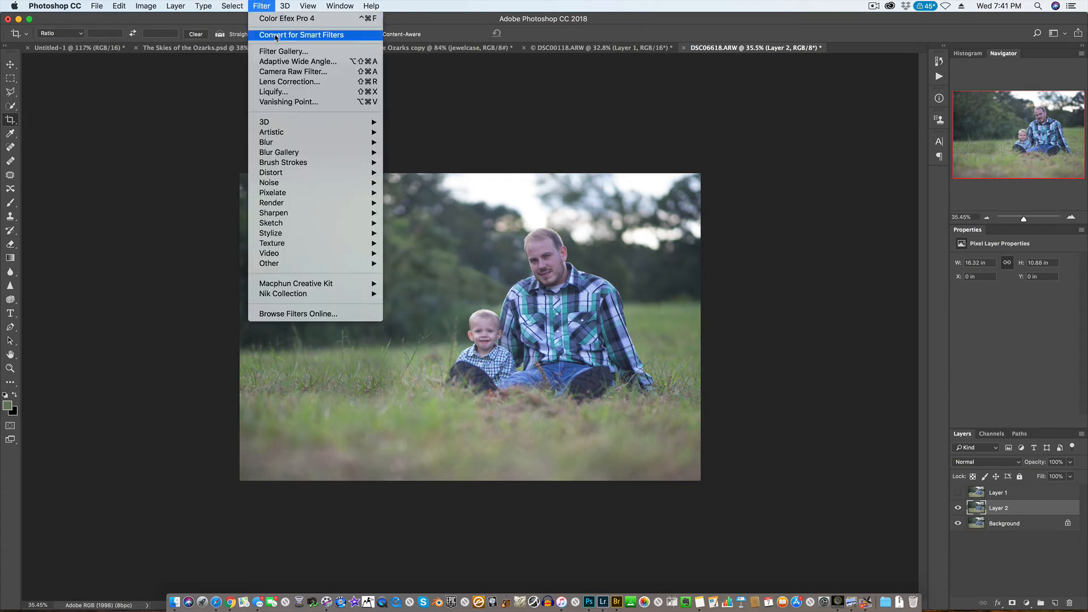
{"action": "left_click", "coordinate": [292, 71]}
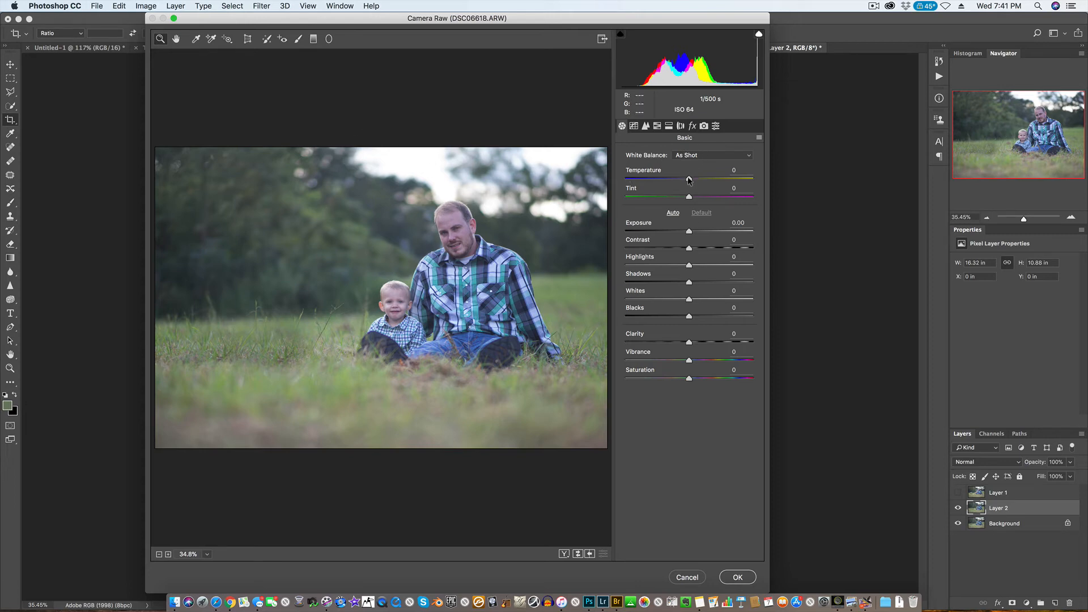
- Warm and slightly brighten the photo with Temperature +15 and Exposure +0.15
{"action": "left_click_drag", "start_coordinate": [689, 180], "coordinate": [698, 179]}
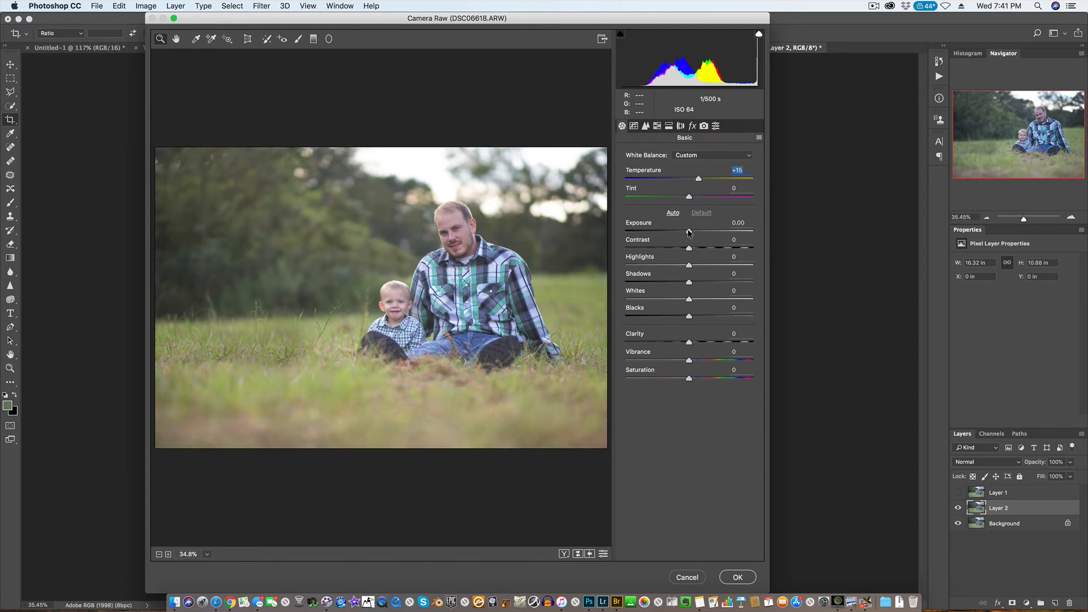
{"action": "left_click_drag", "start_coordinate": [690, 232], "coordinate": [691, 232]}
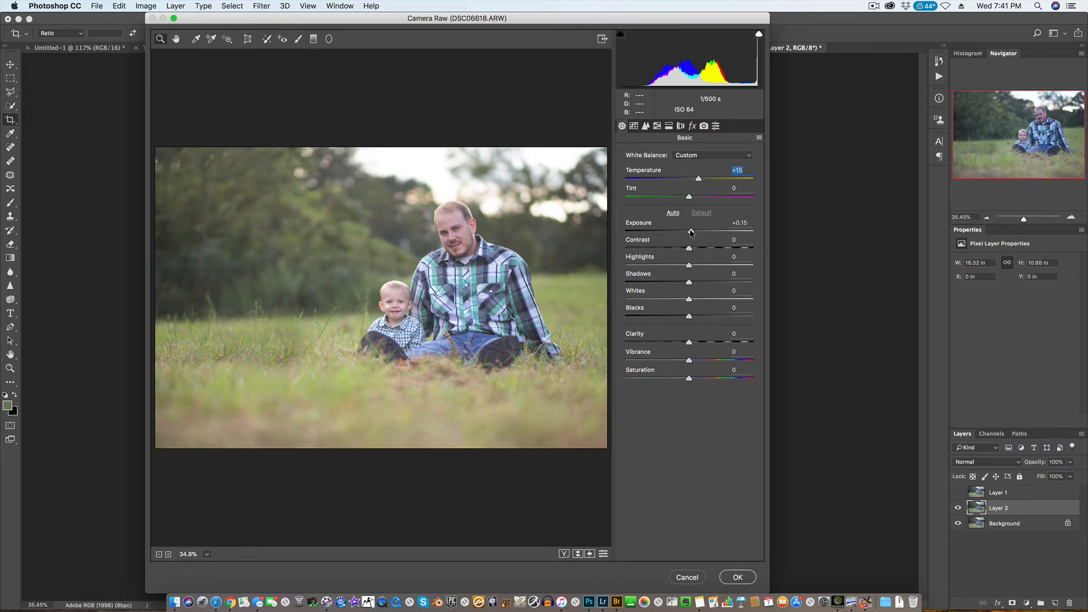
{"action": "left_click", "coordinate": [690, 232]}
- Adjust the photo's tonal range with Contrast +4, Highlights -85 and Shadows +18
{"action": "left_click_drag", "start_coordinate": [689, 248], "coordinate": [690, 248]}
{"action": "left_click", "coordinate": [691, 248]}
{"action": "left_click_drag", "start_coordinate": [689, 266], "coordinate": [635, 276]}
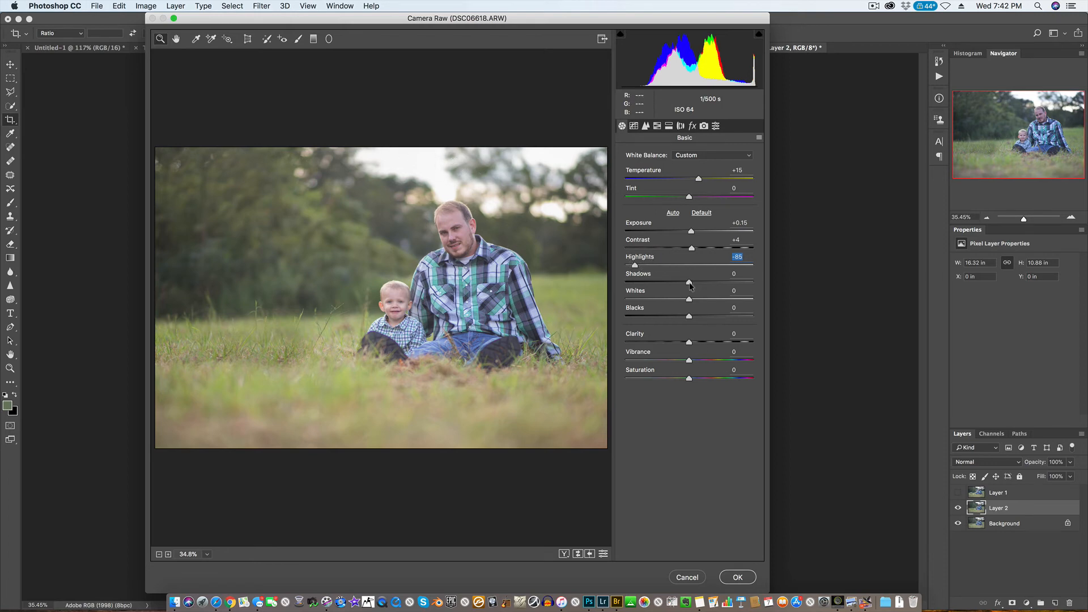
{"action": "left_click_drag", "start_coordinate": [690, 286], "coordinate": [701, 285]}
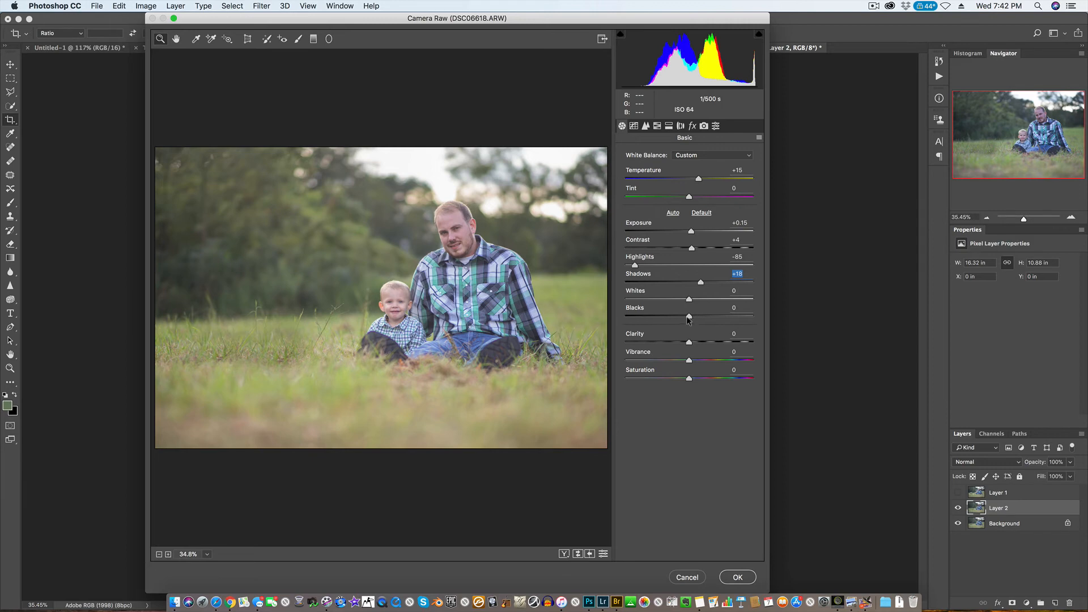
- Set Blacks to -25 and Vibrance to +15 for the photo and apply the Camera Raw adjustments
{"action": "left_click_drag", "start_coordinate": [690, 319], "coordinate": [673, 321]}
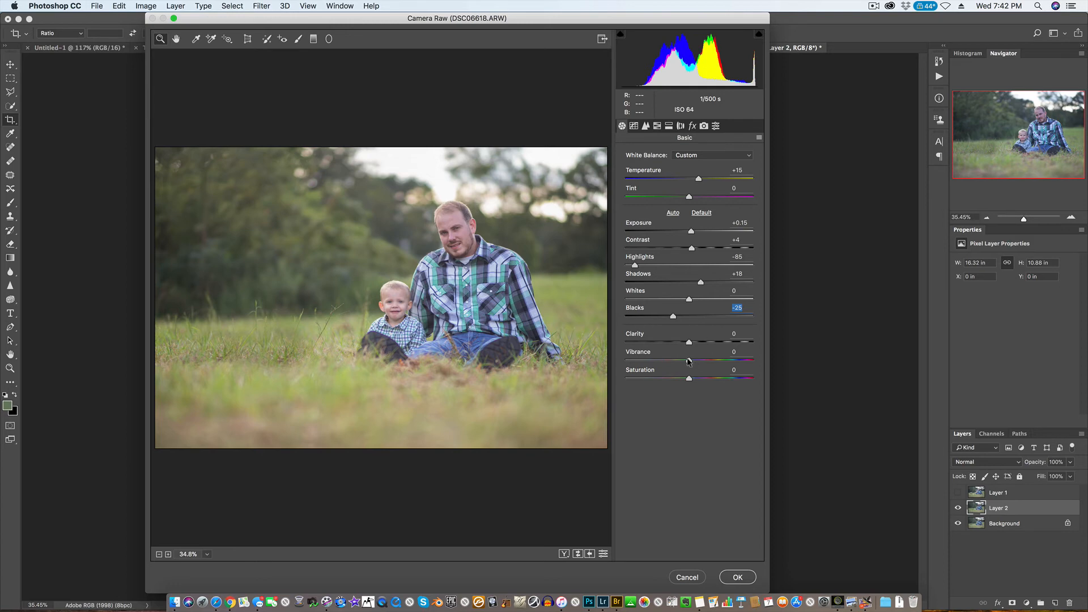
{"action": "left_click_drag", "start_coordinate": [692, 361], "coordinate": [697, 359]}
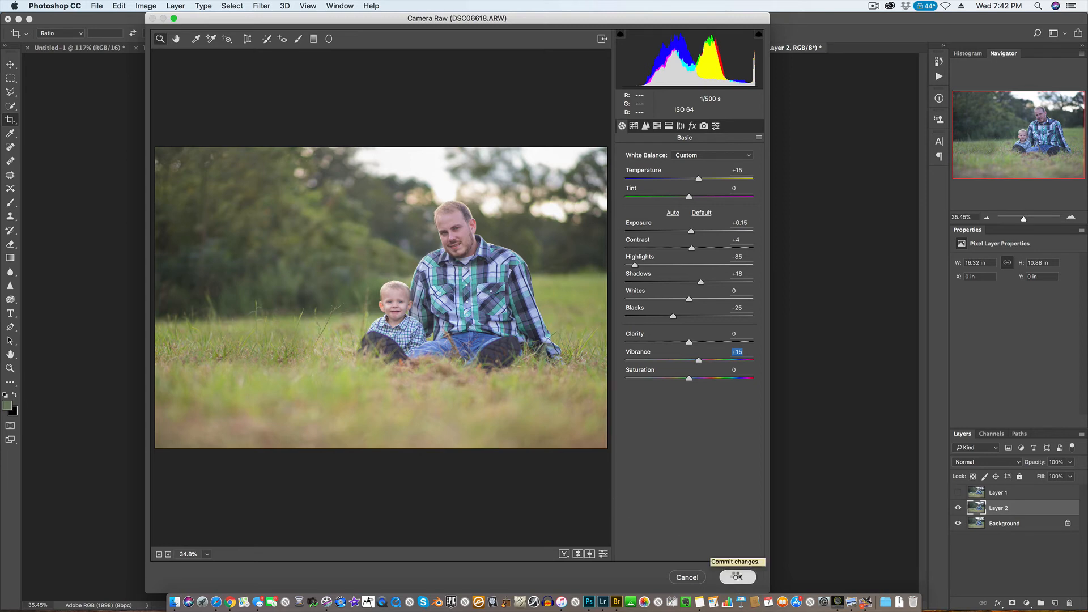
{"action": "left_click", "coordinate": [736, 577]}
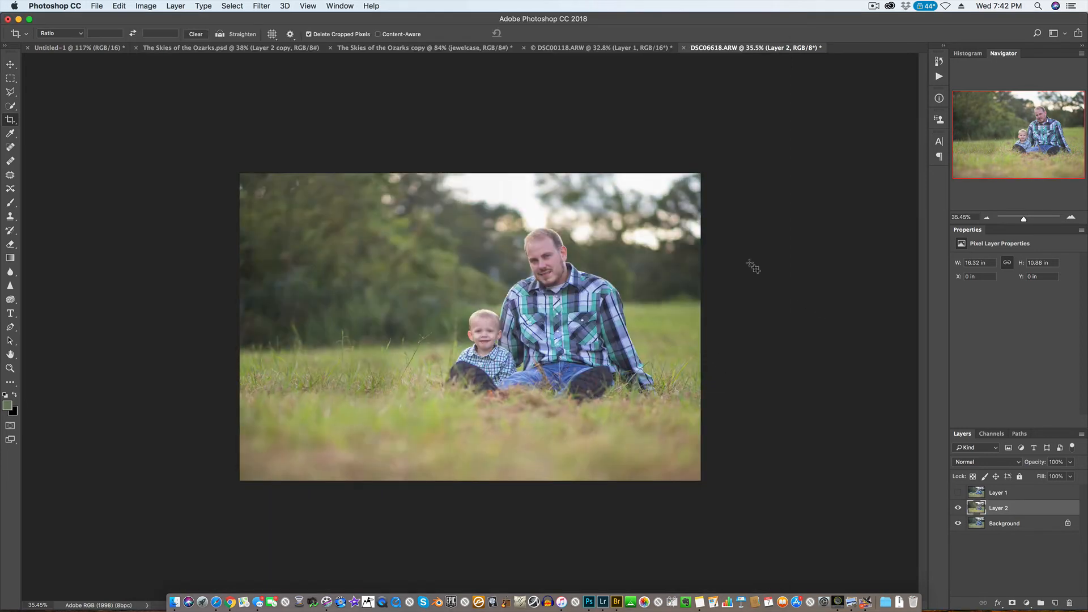
- Add a Curves adjustment layer and darken the shadows with a curve point at Input 75, Output 58
{"action": "left_click", "coordinate": [1024, 552]}
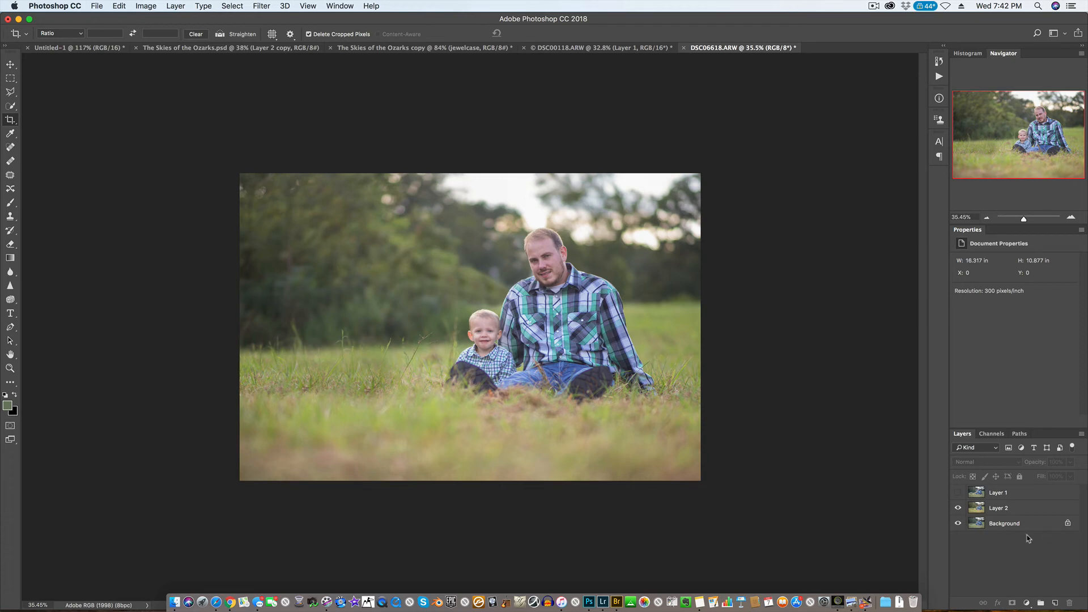
{"action": "left_click", "coordinate": [1026, 607]}
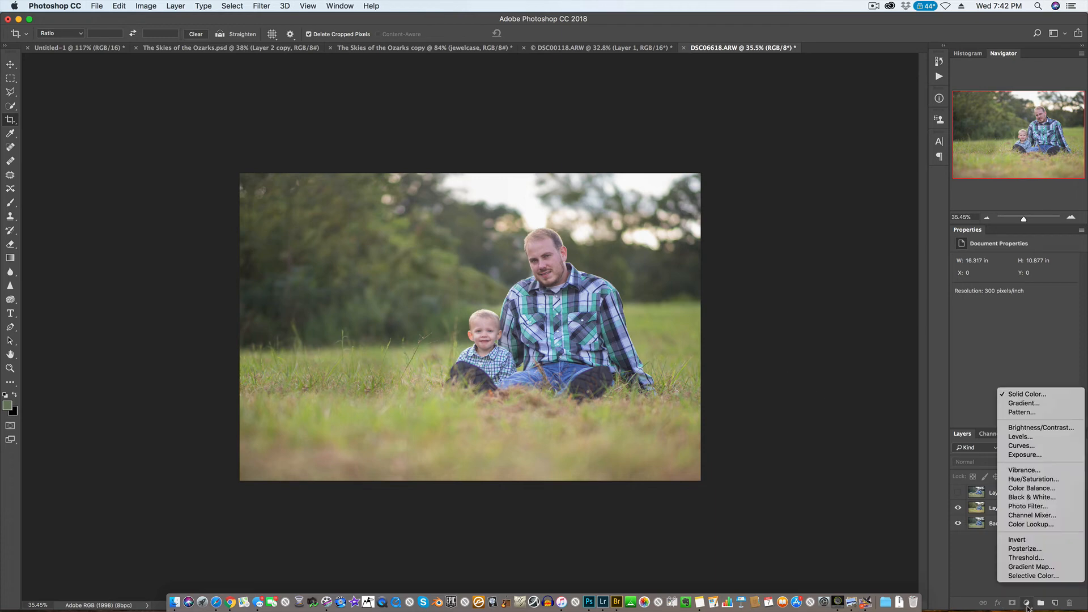
{"action": "left_click", "coordinate": [979, 571]}
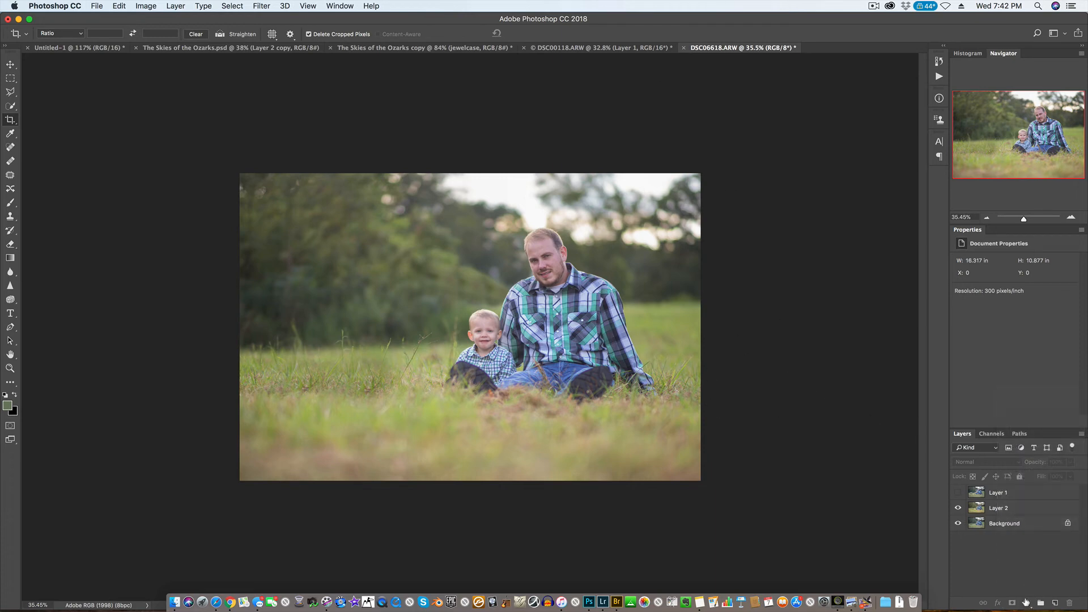
{"action": "left_click", "coordinate": [1027, 602]}
{"action": "left_click", "coordinate": [1057, 447]}
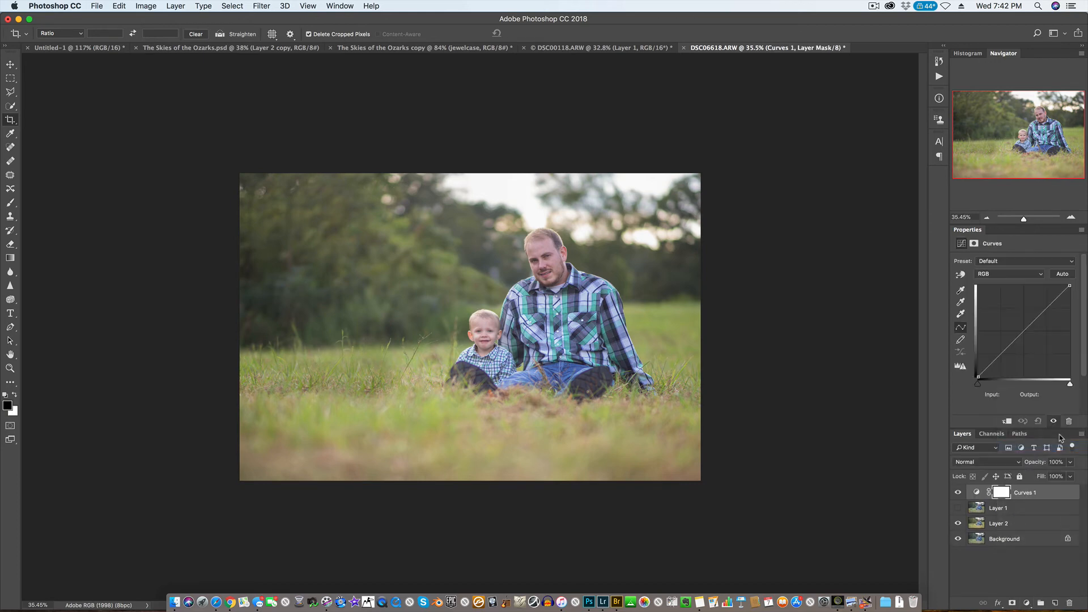
{"action": "left_click_drag", "start_coordinate": [1003, 354], "coordinate": [1004, 356]}
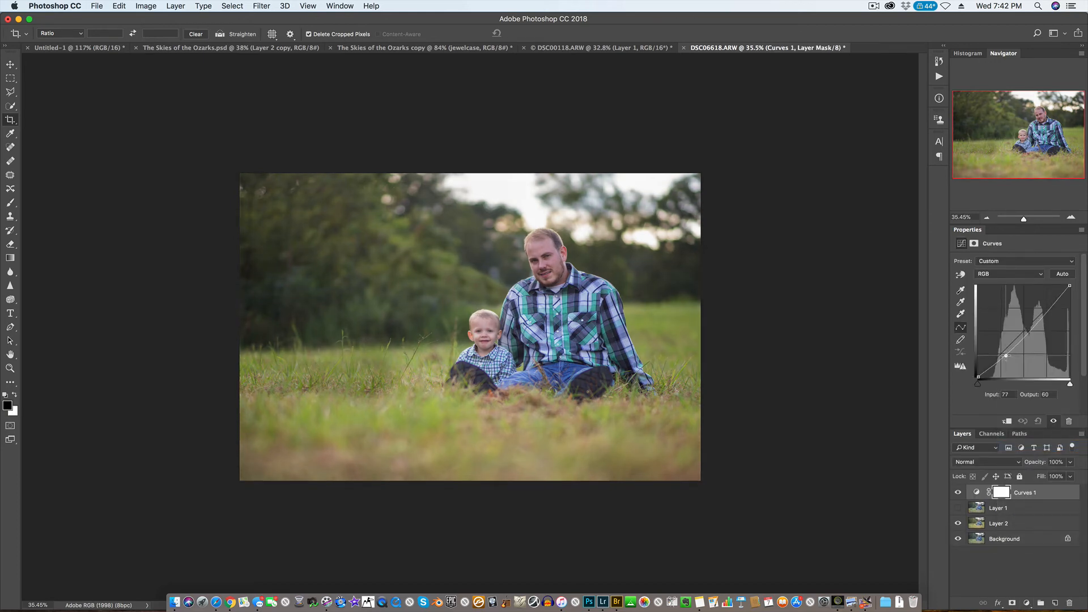
{"action": "left_click_drag", "start_coordinate": [1006, 355], "coordinate": [1006, 356]}
- Paint black on the Curves layer's mask over the man's face with a soft brush of size 322
{"action": "key", "text": "b"}
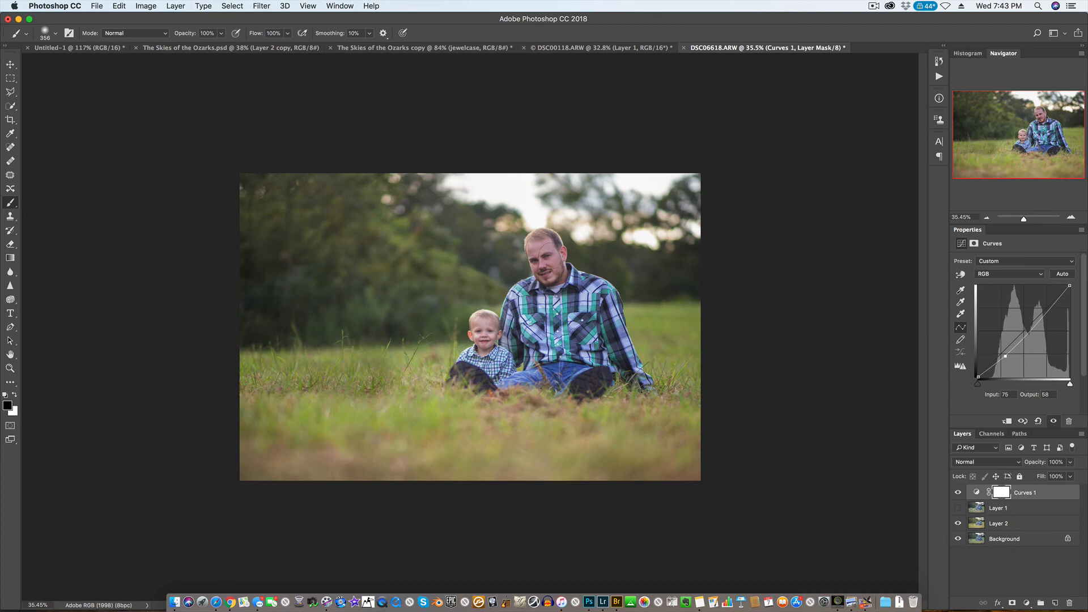
{"action": "key", "text": "bracketleft"}
{"action": "left_click_drag", "start_coordinate": [550, 253], "coordinate": [547, 265]}
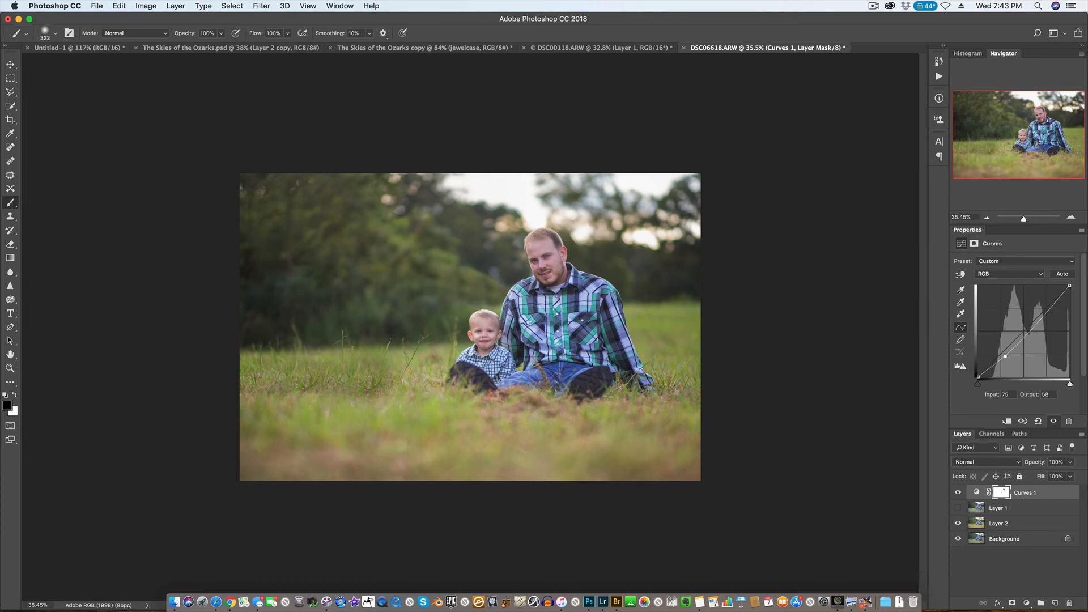
- Add a Hue/Saturation adjustment layer with Saturation -35 and mask its effect off the man and boy
{"action": "left_click", "coordinate": [1001, 564]}
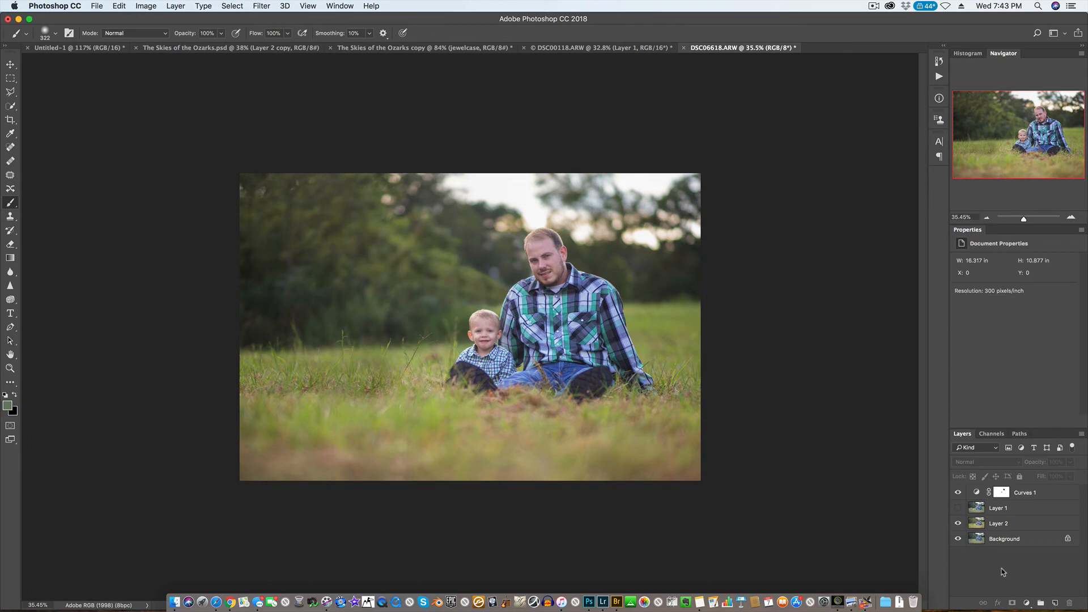
{"action": "left_click", "coordinate": [1027, 604]}
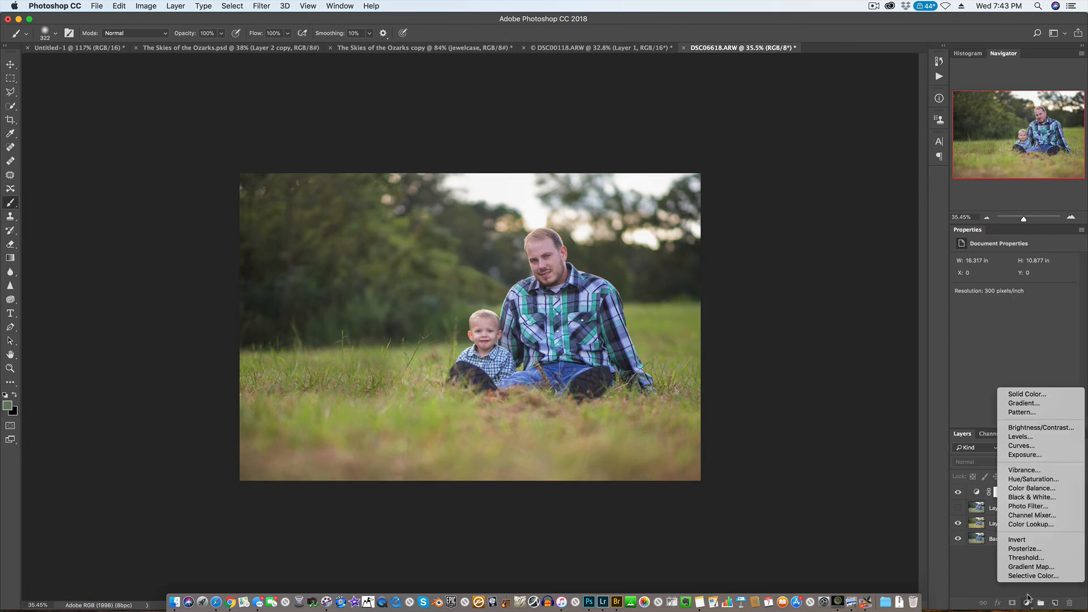
{"action": "left_click", "coordinate": [1044, 482]}
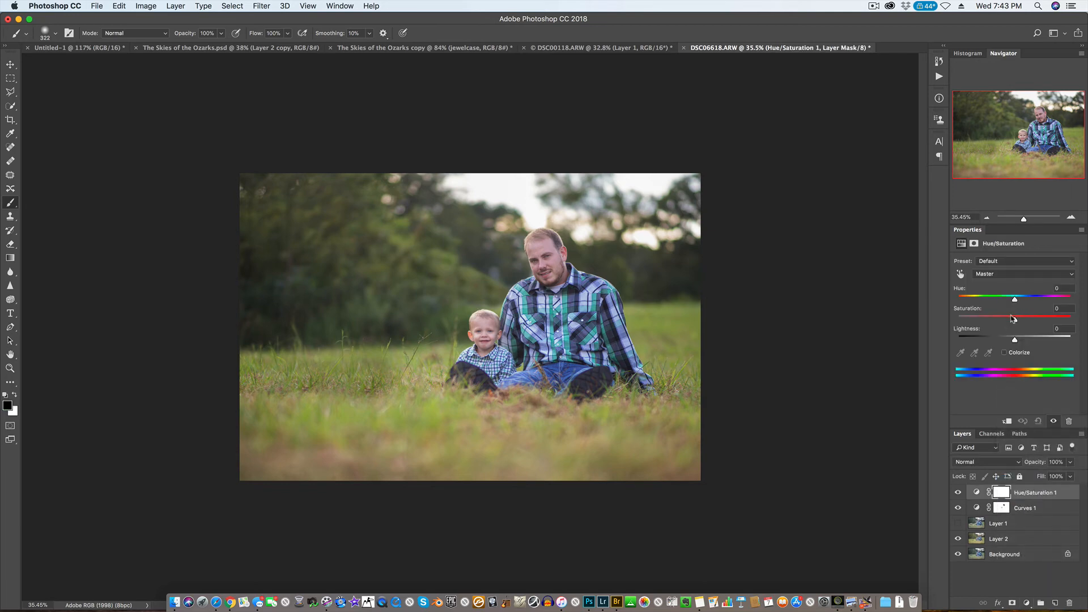
{"action": "left_click_drag", "start_coordinate": [1015, 322], "coordinate": [993, 332]}
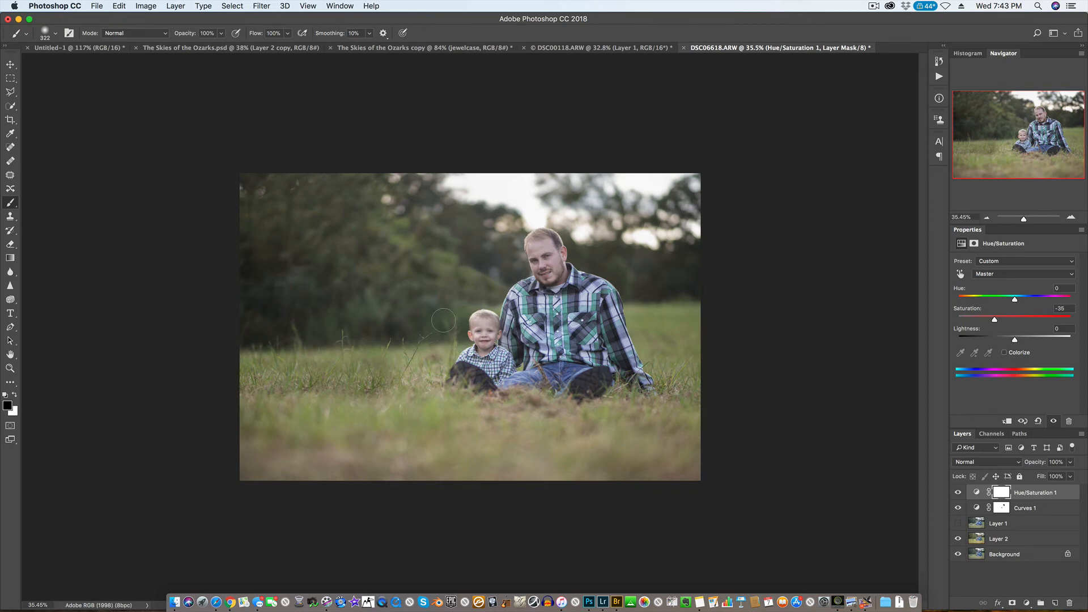
{"action": "mouse_move", "coordinate": [498, 293]}
{"action": "left_mouse_down"}
{"action": "mouse_move", "coordinate": [540, 282]}
{"action": "mouse_move", "coordinate": [506, 267]}
{"action": "mouse_move", "coordinate": [578, 339]}
{"action": "left_mouse_up"}
{"action": "left_click", "coordinate": [479, 313]}
- Add a second Curves layer that darkens the midtones with the black point at Output 9, and mask it off the man, boy and nearby grass
{"action": "left_click", "coordinate": [1026, 603]}
{"action": "left_click", "coordinate": [1032, 446]}
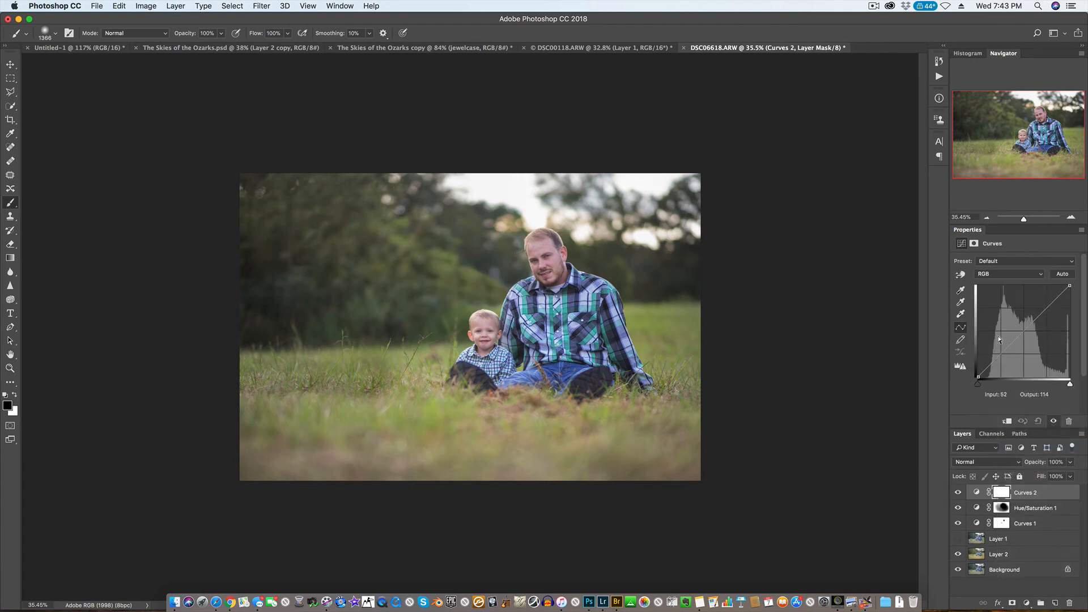
{"action": "left_click_drag", "start_coordinate": [1003, 356], "coordinate": [977, 375]}
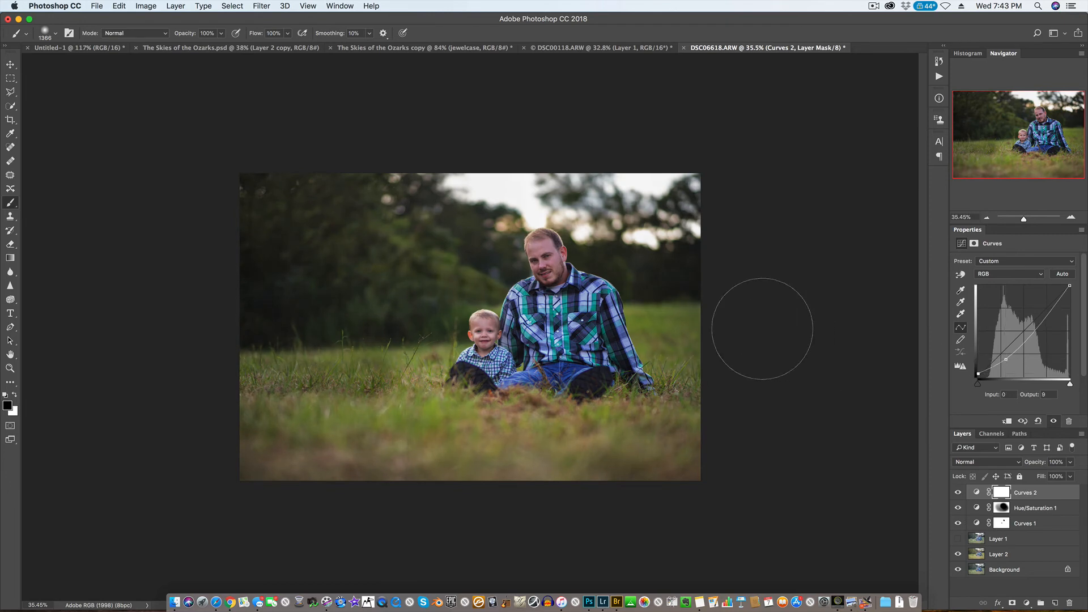
{"action": "mouse_move", "coordinate": [546, 273]}
{"action": "left_mouse_down"}
{"action": "mouse_move", "coordinate": [544, 262]}
{"action": "mouse_move", "coordinate": [570, 328]}
{"action": "left_mouse_up"}
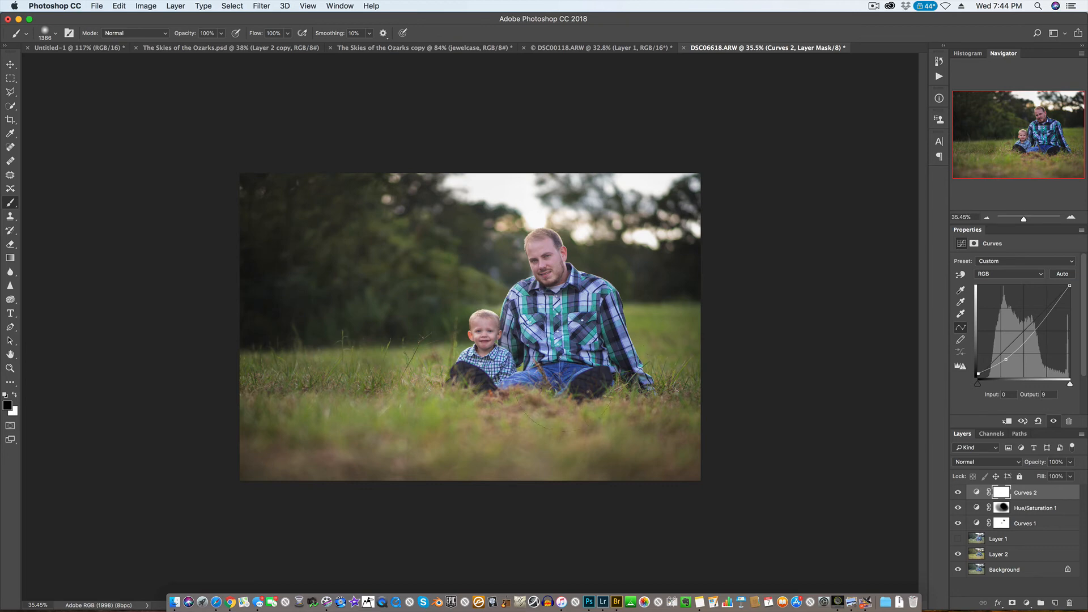
{"action": "left_click_drag", "start_coordinate": [567, 397], "coordinate": [422, 395]}
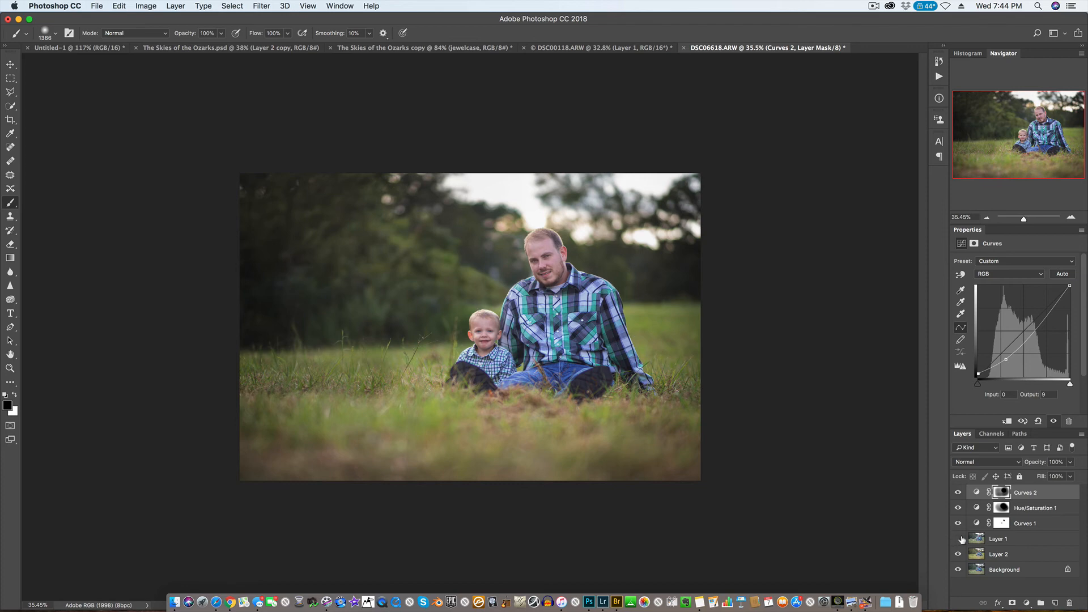
- Hide every layer except the Background, move Layer 1 to the top of the layer stack and make it visible
{"action": "left_click", "coordinate": [958, 569], "text": "alt"}
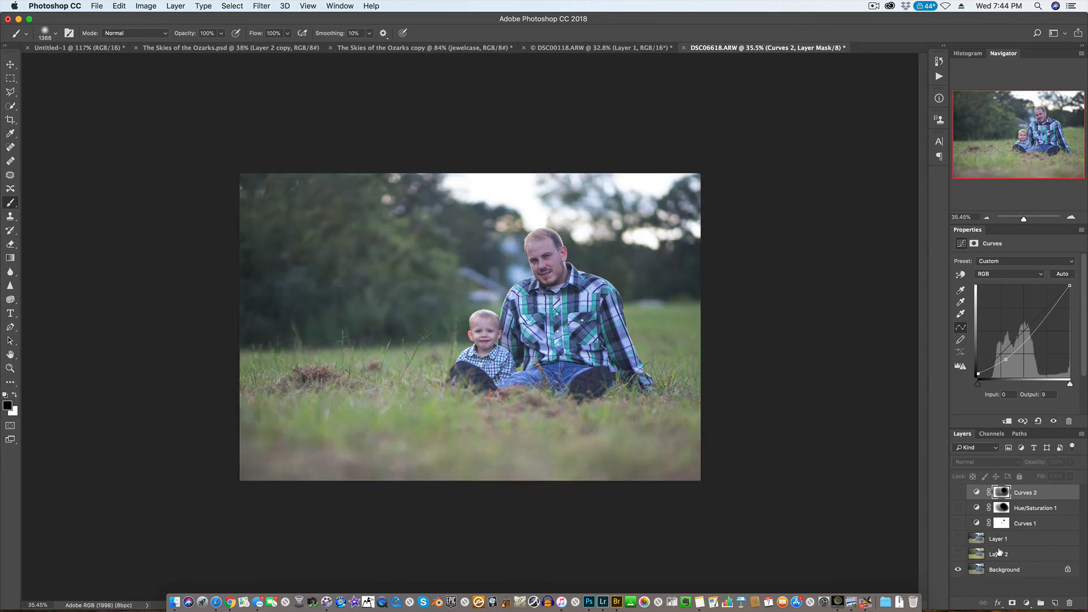
{"action": "left_click_drag", "start_coordinate": [998, 540], "coordinate": [999, 487]}
{"action": "left_click", "coordinate": [958, 493]}
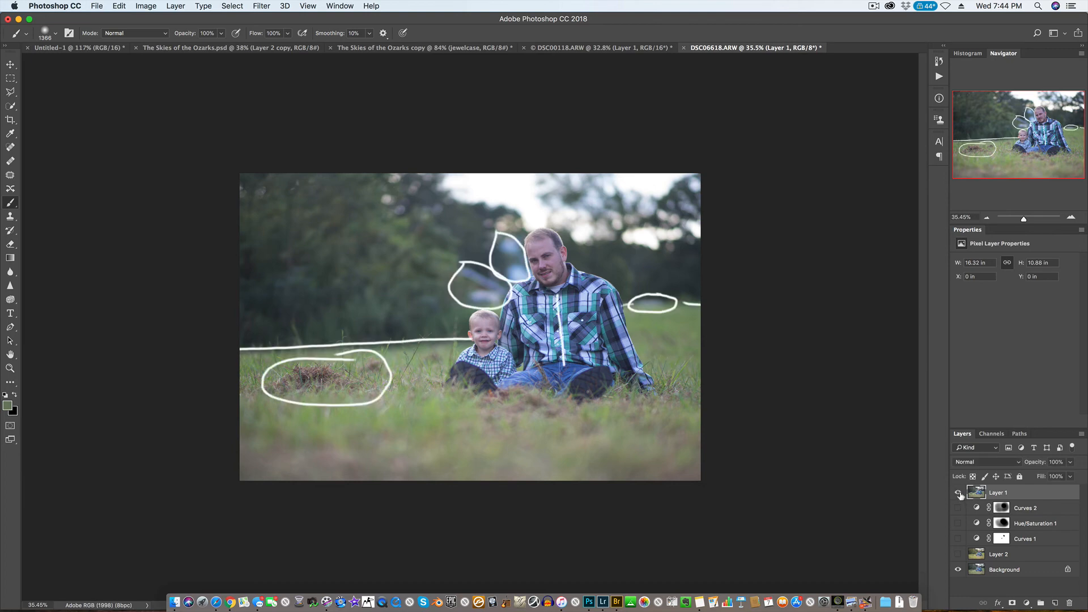
- Toggle Layer 1's visibility to examine the white-marked distractions against the original photo
{"action": "left_click", "coordinate": [959, 493]}
{"action": "left_click", "coordinate": [958, 493]}
{"action": "left_click", "coordinate": [958, 493]}
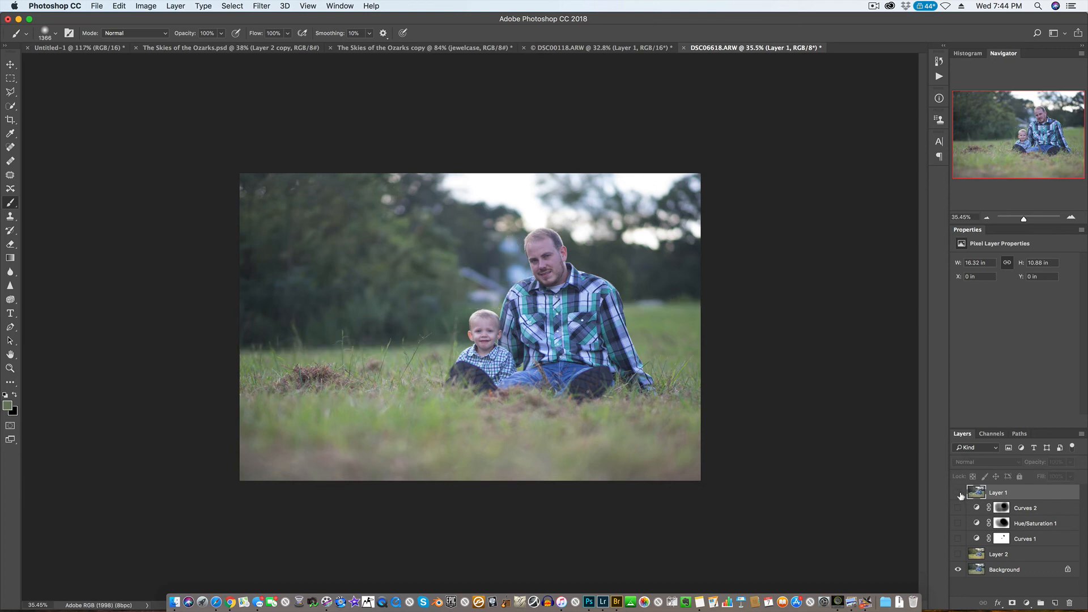
{"action": "left_click", "coordinate": [958, 493]}
{"action": "left_click", "coordinate": [958, 493]}
{"action": "left_click", "coordinate": [958, 493]}
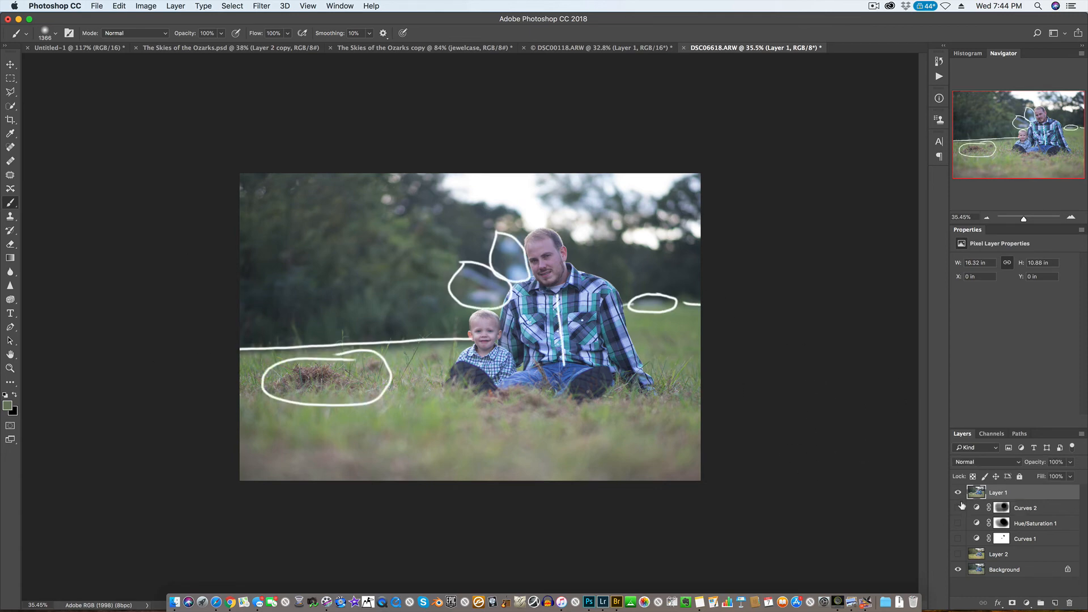
- Hide Layer 1 and make Layer 2, Curves 1, Hue/Saturation 1 and Curves 2 visible again
{"action": "left_click", "coordinate": [959, 492]}
{"action": "left_click", "coordinate": [958, 554]}
{"action": "left_click", "coordinate": [959, 538]}
{"action": "left_click", "coordinate": [959, 523]}
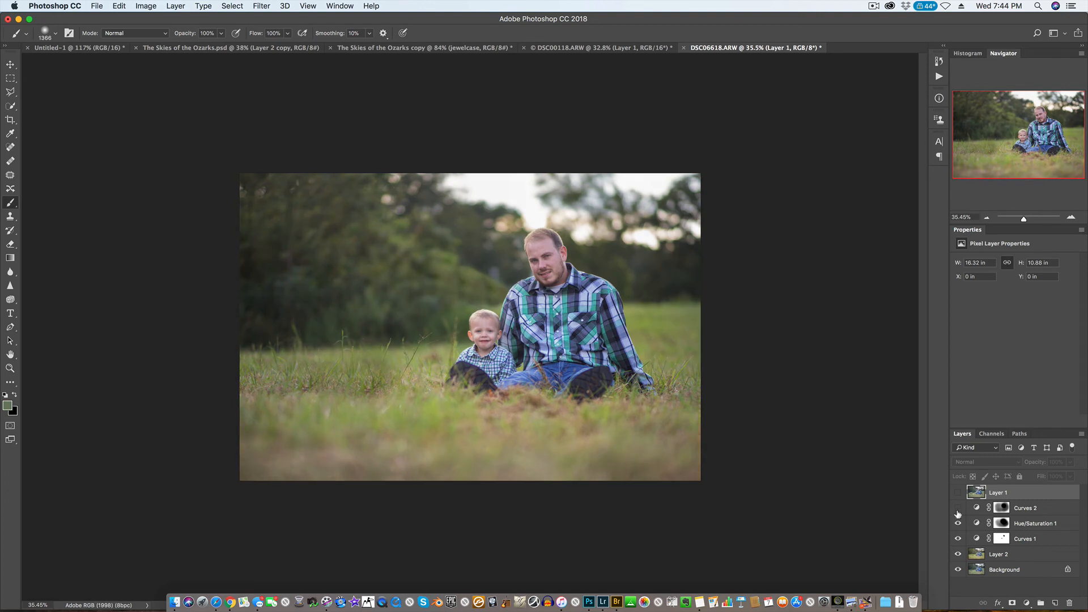
{"action": "left_click", "coordinate": [958, 508]}
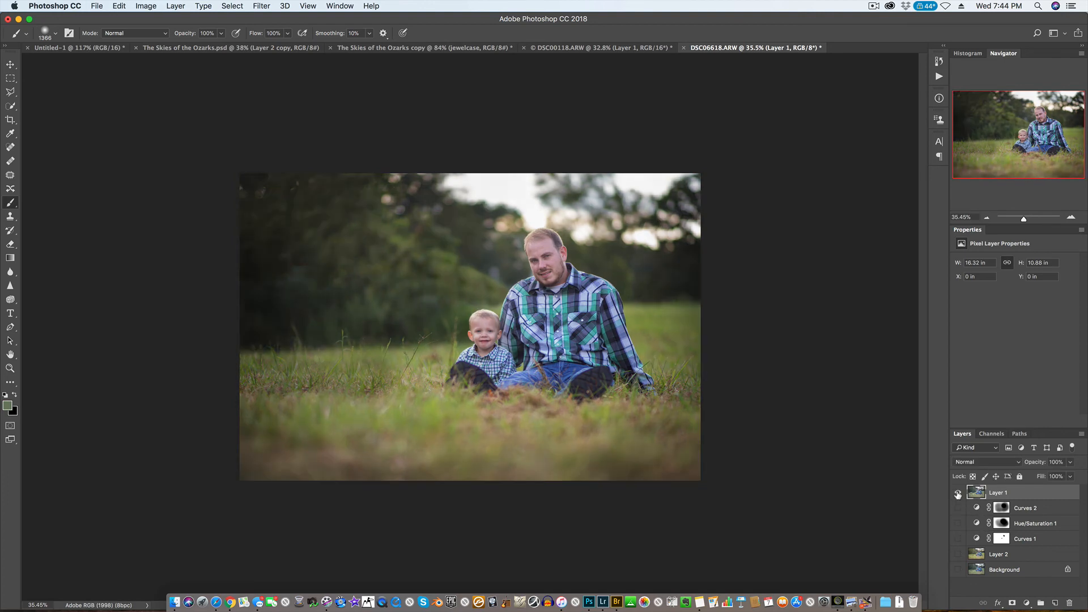
- Compare the marked-up original on Layer 1 with the finished edit by toggling layer visibility
{"action": "left_click", "coordinate": [957, 493]}
{"action": "left_click", "coordinate": [957, 494]}
{"action": "left_click", "coordinate": [957, 493], "text": "alt"}
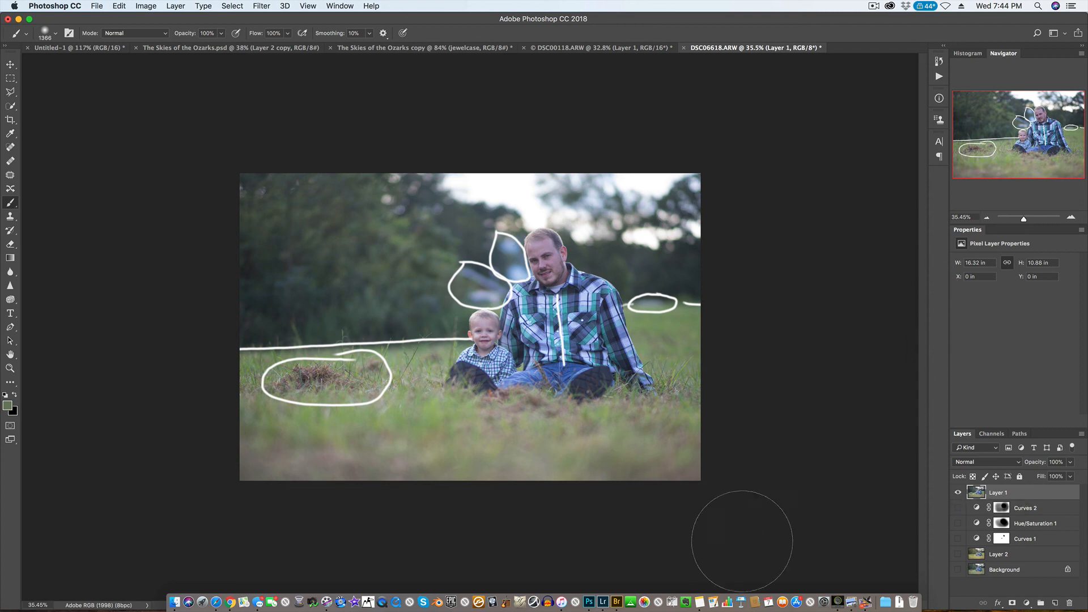
{"action": "left_click", "coordinate": [959, 494], "text": "alt"}
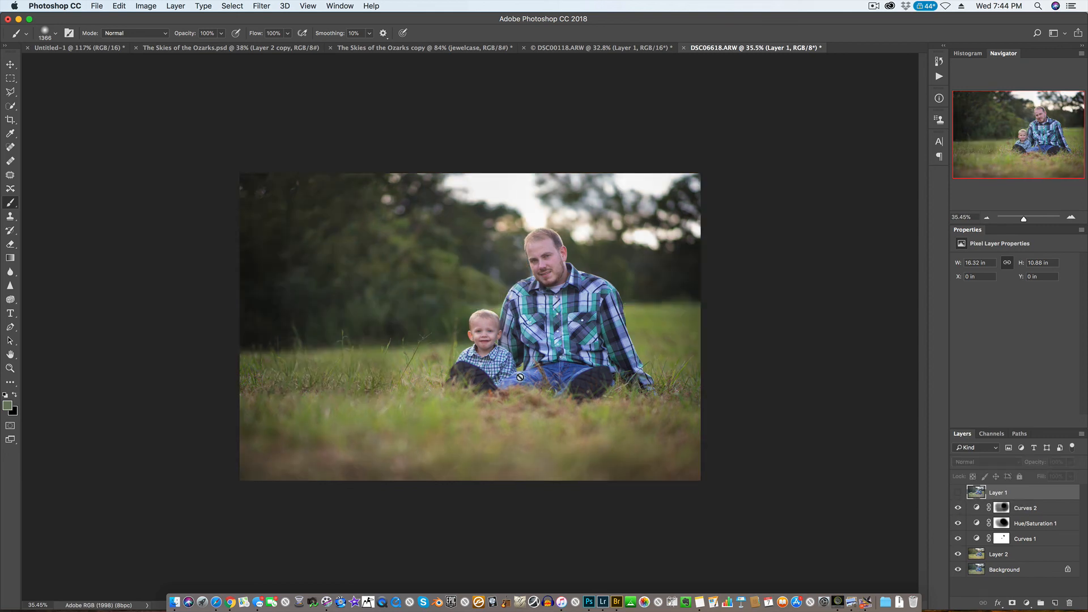